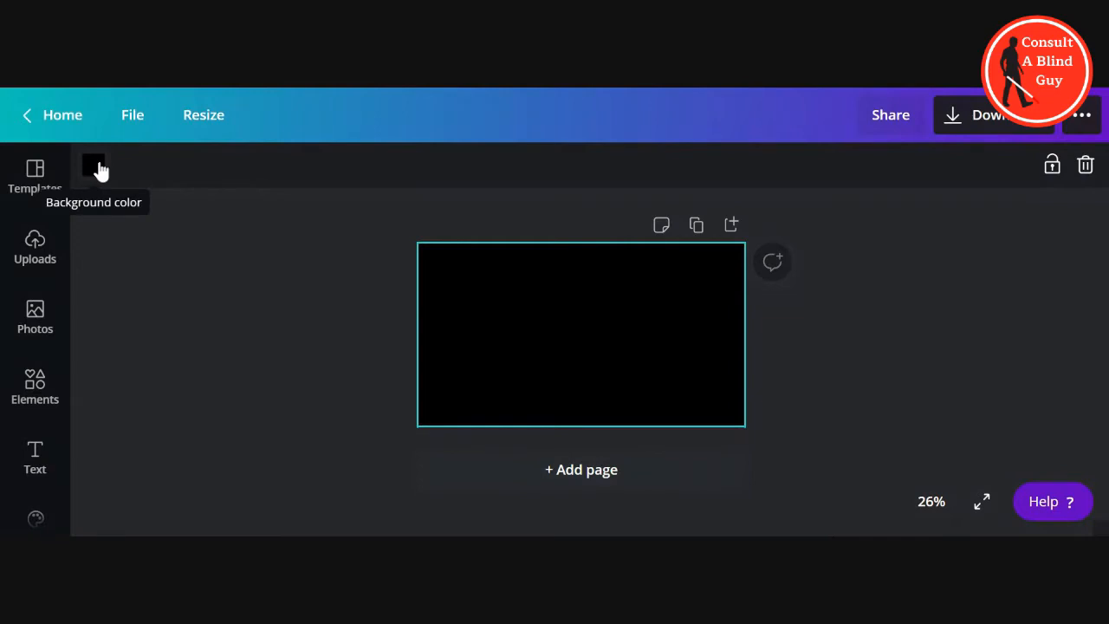
# - Set the page's background color to the red from the CABG Brand colors
pyautogui.click(96, 166)
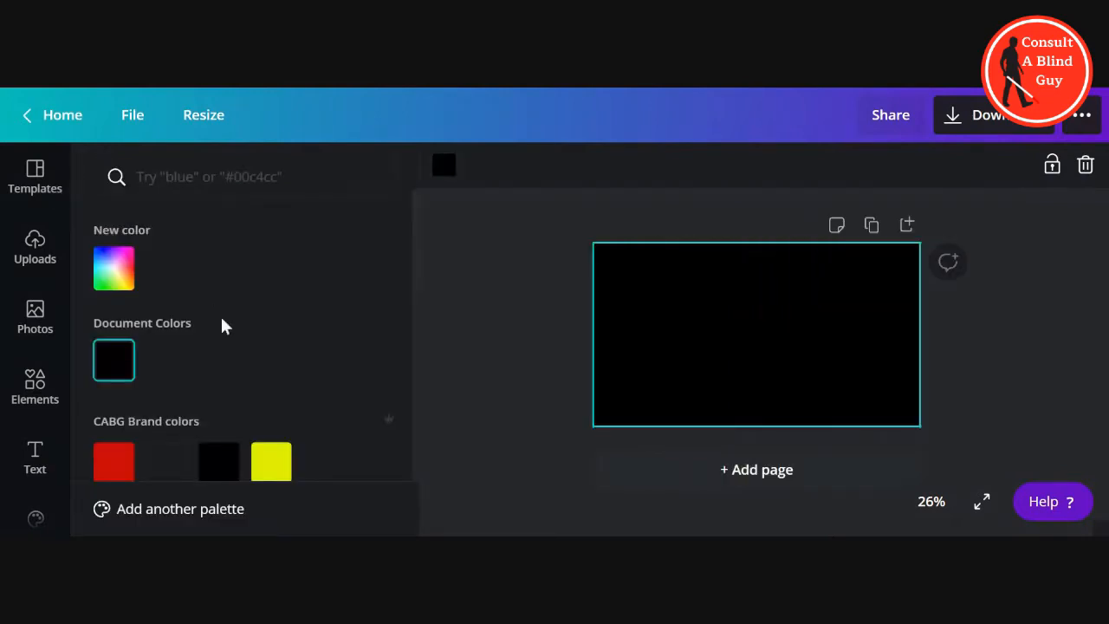
pyautogui.click(117, 462)
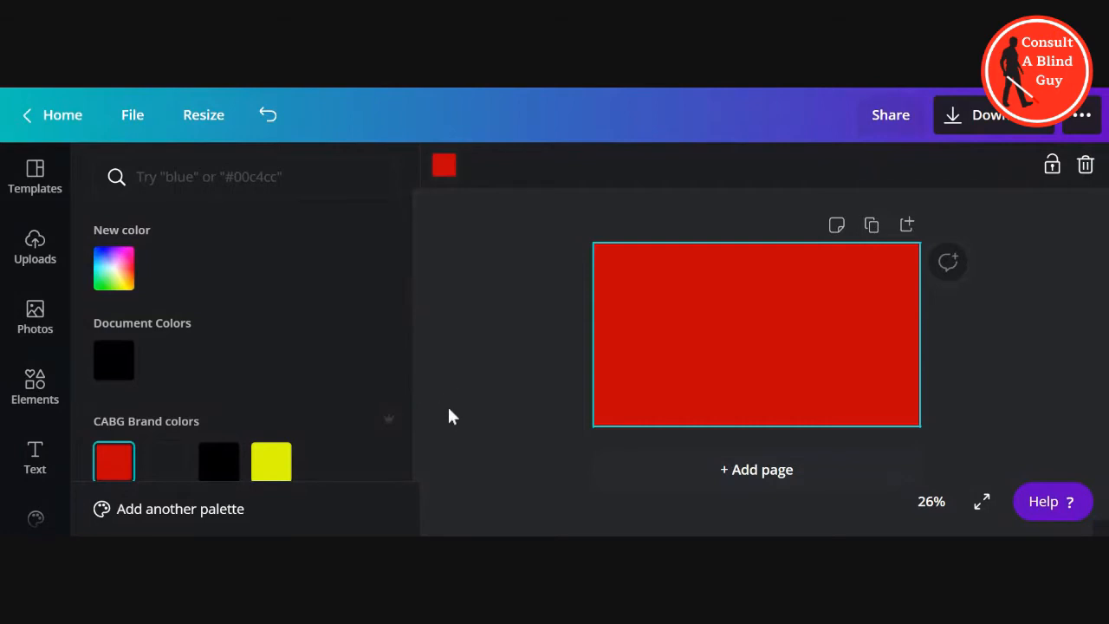
pyautogui.press('Escape')
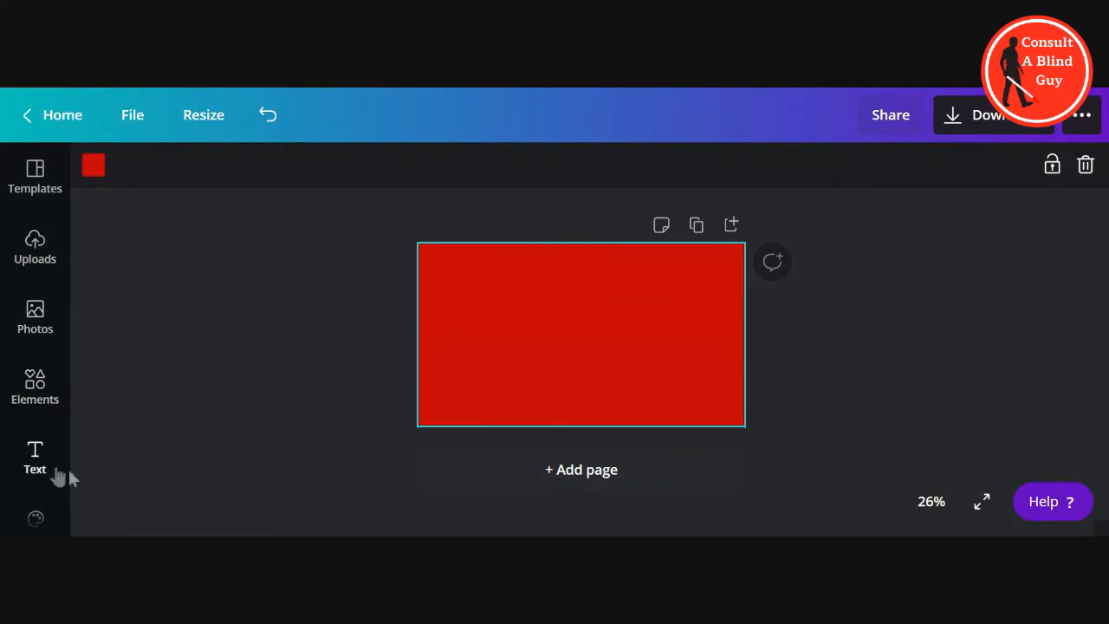
# - Look through the available design categories, from Templates down to Folders
pyautogui.scroll(-2, 45, 470)
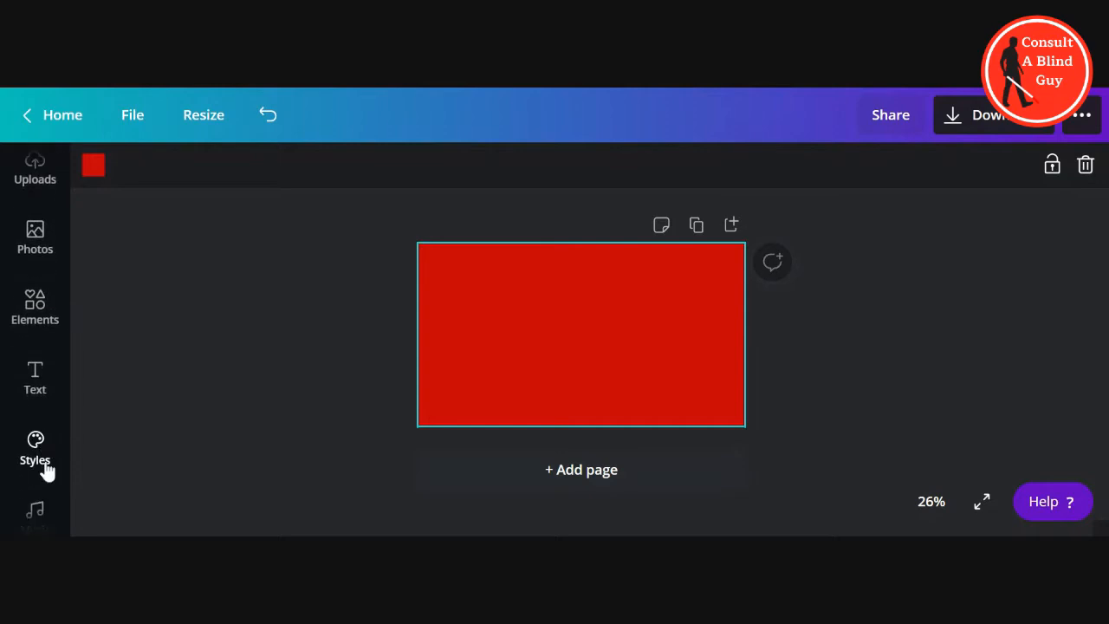
pyautogui.scroll(-1, 45, 470)
pyautogui.scroll(-2, 45, 470)
pyautogui.scroll(-1, 35, 434)
pyautogui.scroll(-1, 35, 390)
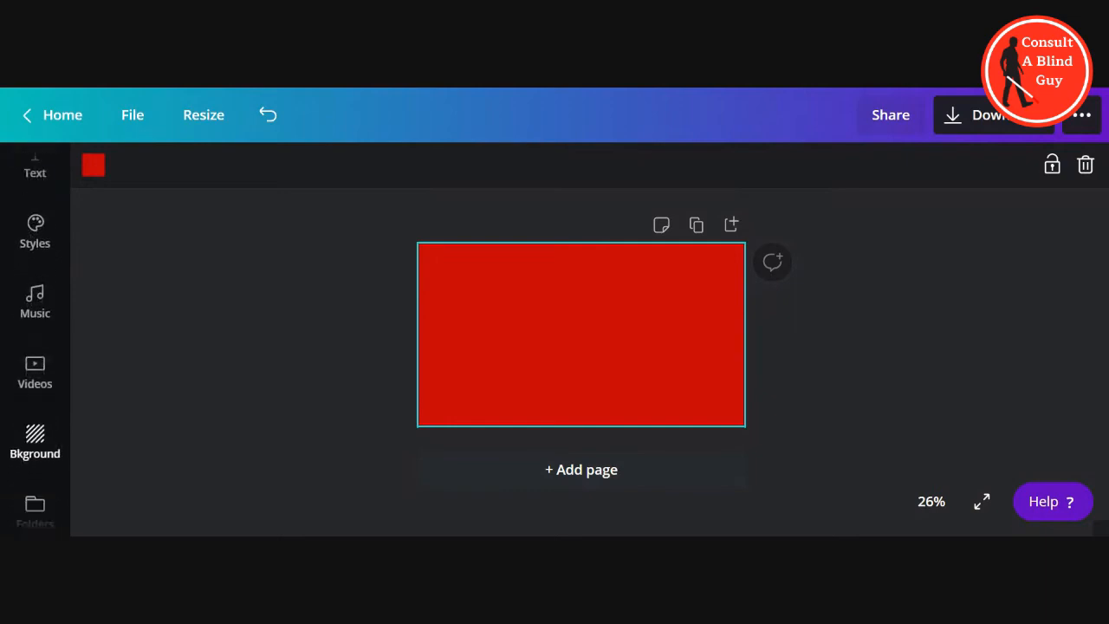
pyautogui.scroll(-1, 35, 390)
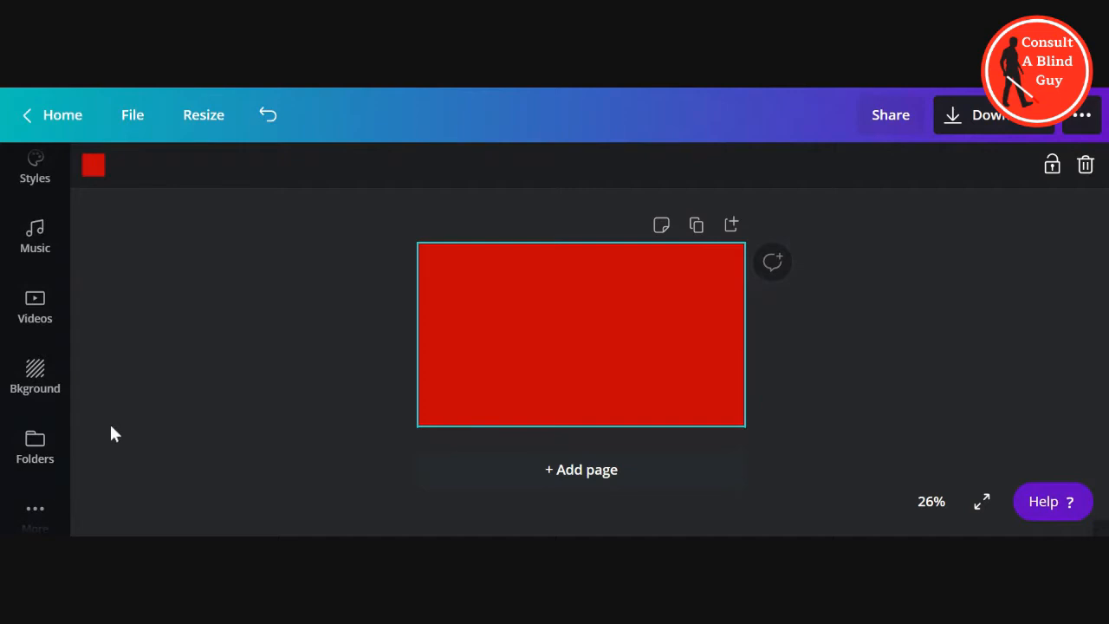
pyautogui.scroll(5, 44, 367)
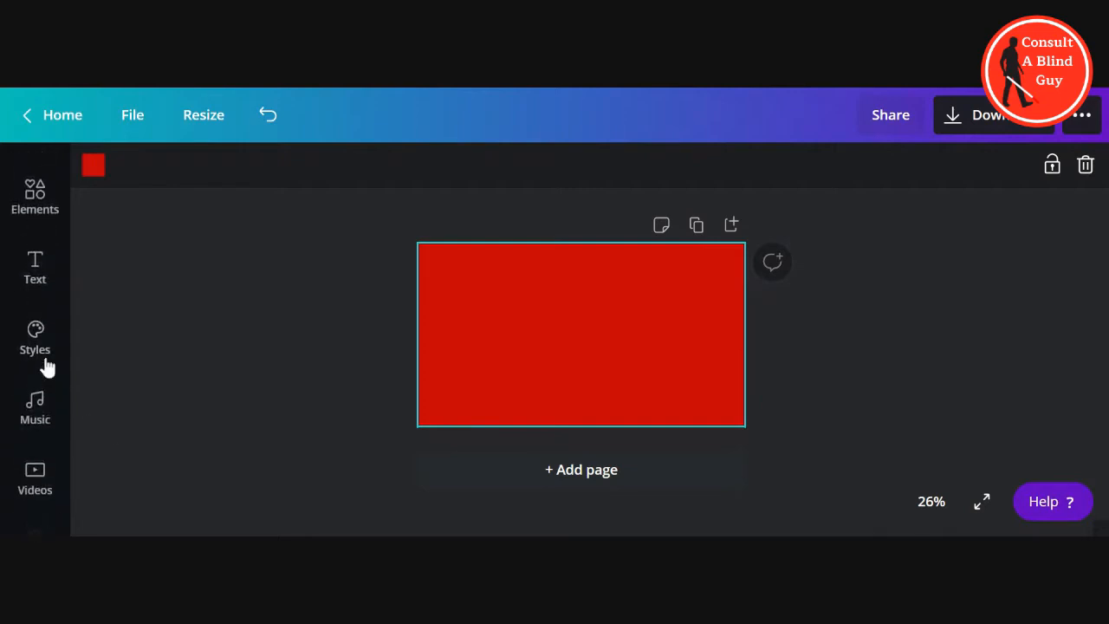
pyautogui.scroll(1, 44, 364)
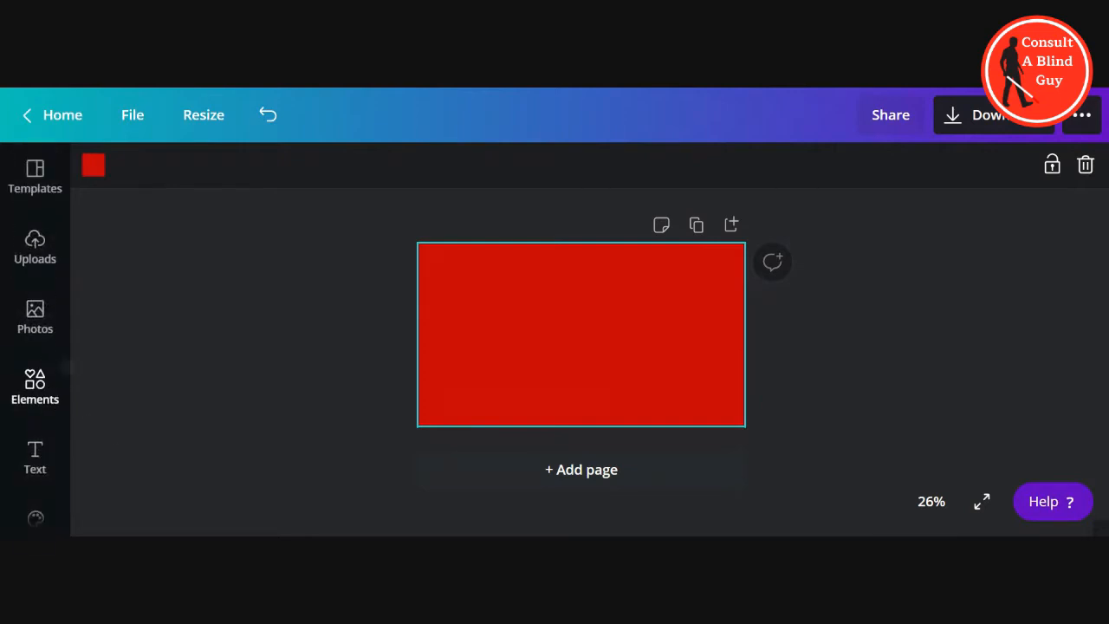
# - Browse the Elements library's categories, including lines, shapes, frames, stickers, charts, grids and gradients
pyautogui.click(43, 392)
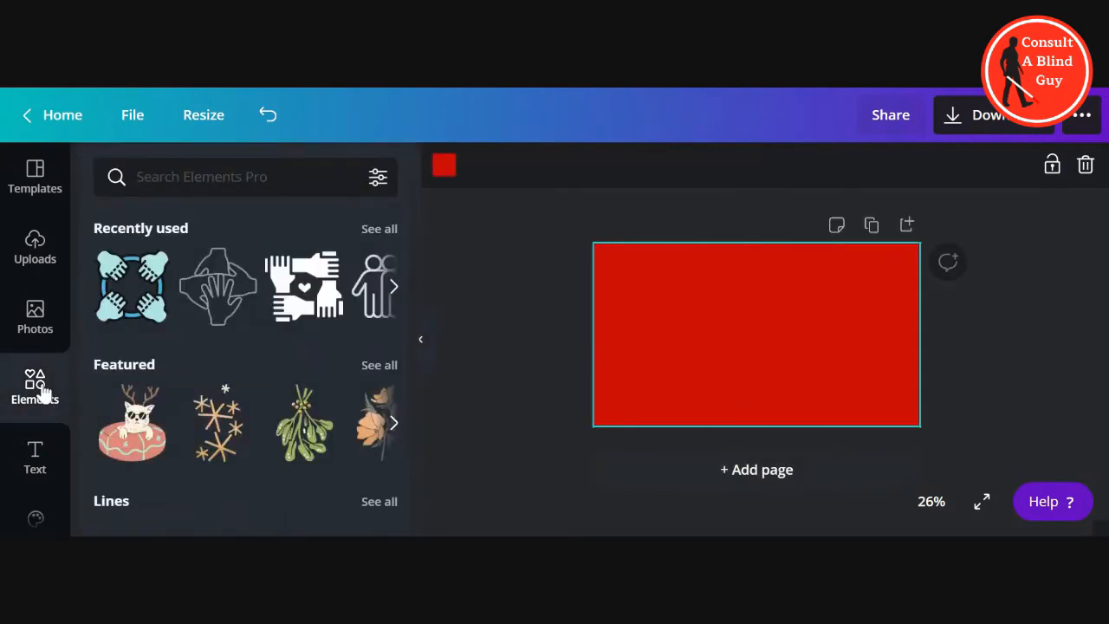
pyautogui.scroll(-1, 227, 394)
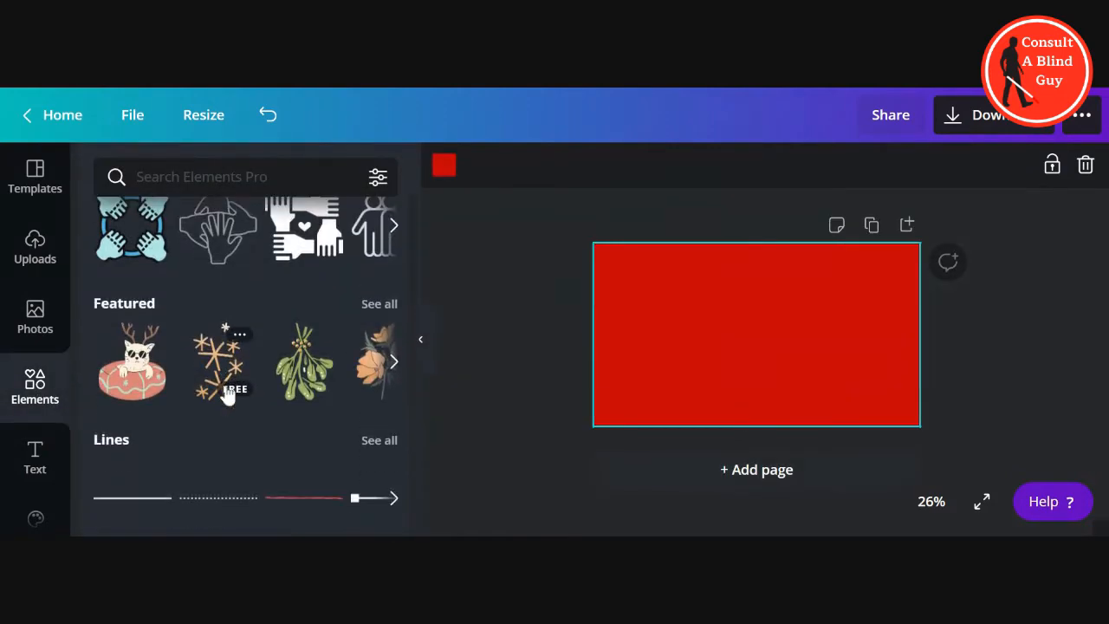
pyautogui.scroll(1, 228, 394)
pyautogui.scroll(-1, 227, 395)
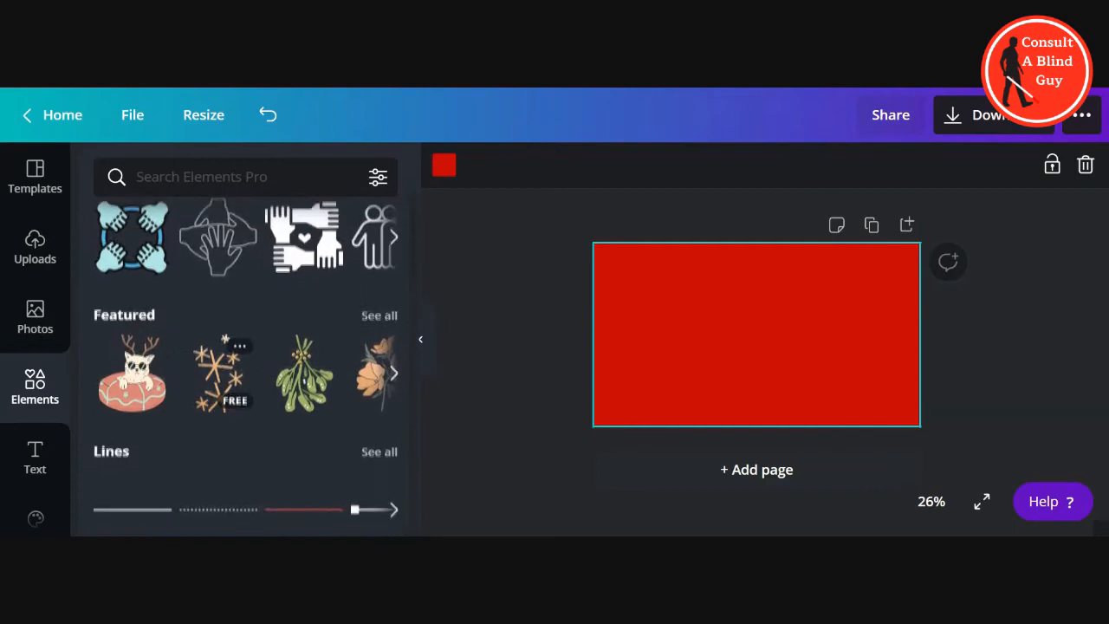
pyautogui.scroll(-1, 221, 334)
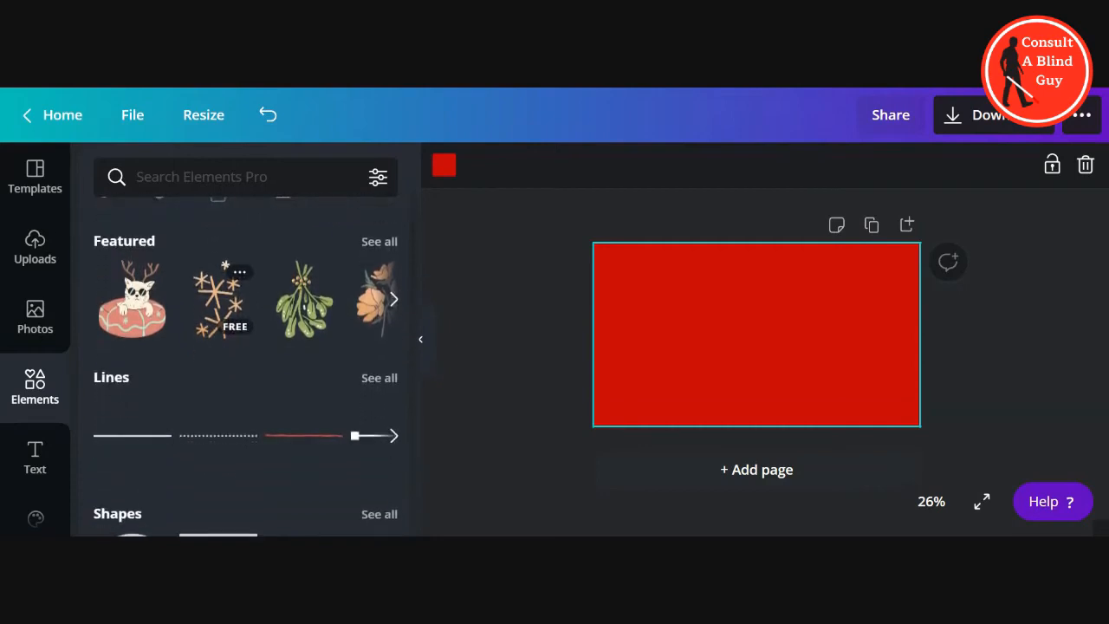
pyautogui.scroll(-1, 221, 334)
pyautogui.scroll(-2, 246, 364)
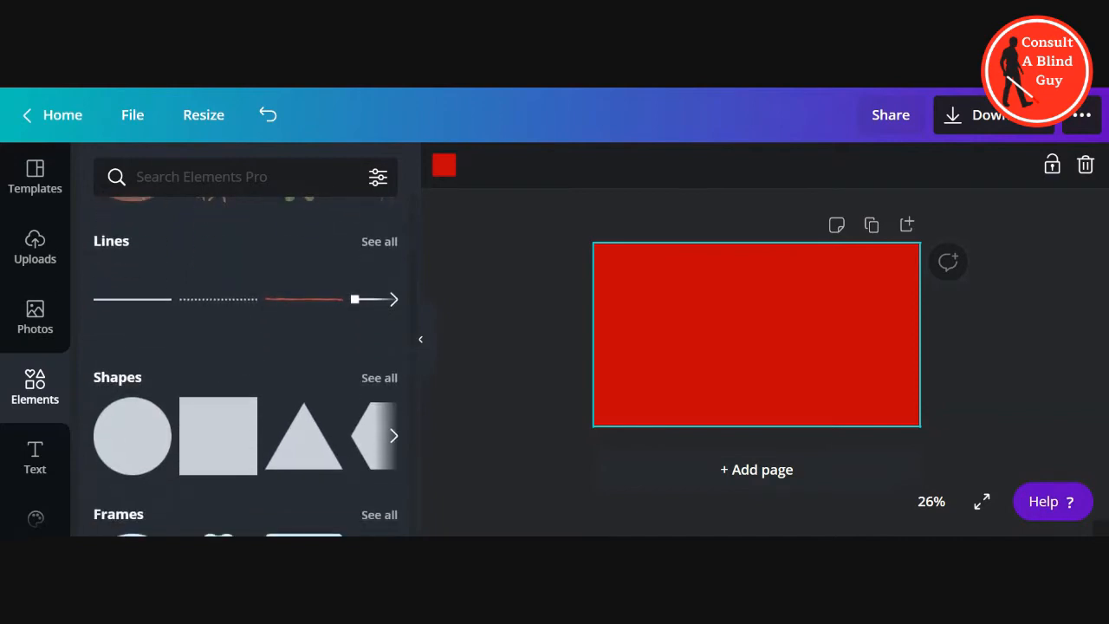
pyautogui.scroll(-1, 219, 373)
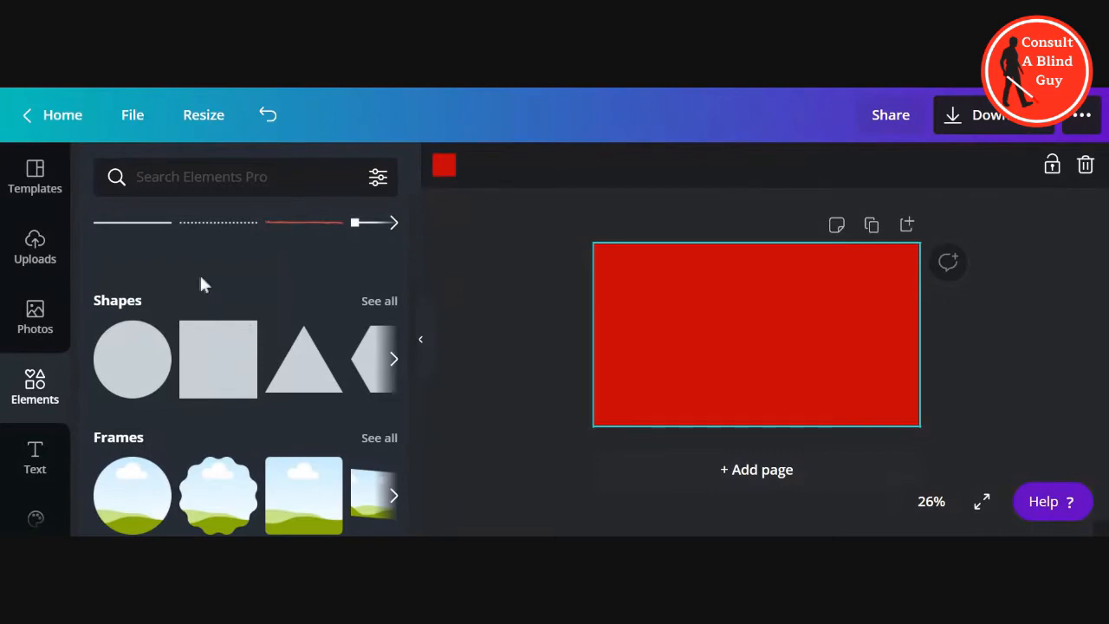
pyautogui.scroll(-2, 203, 356)
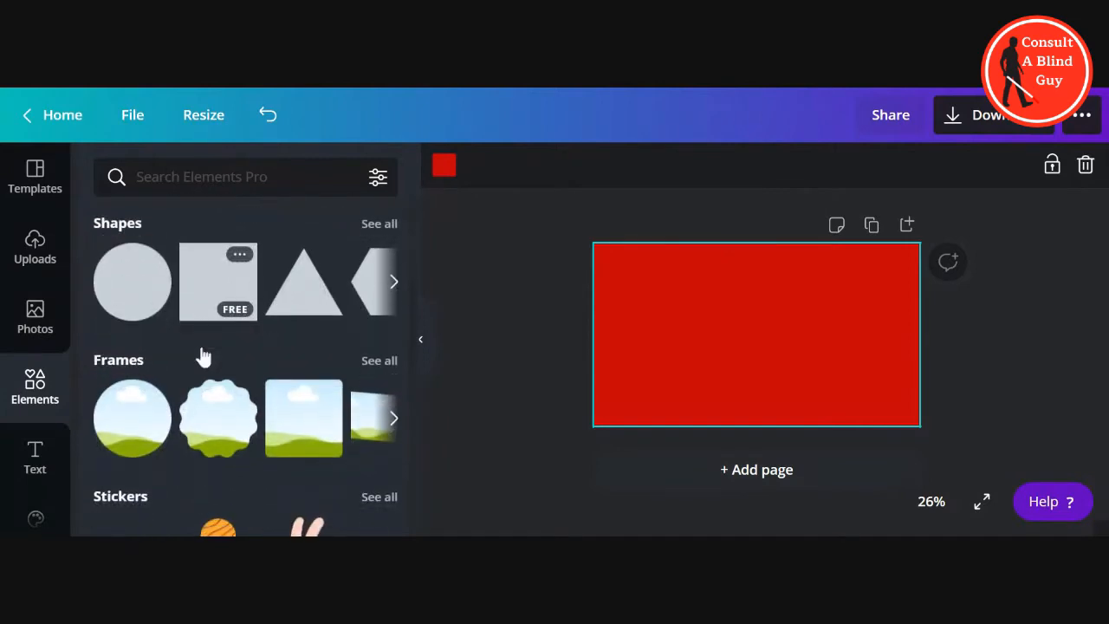
pyautogui.scroll(-2, 217, 355)
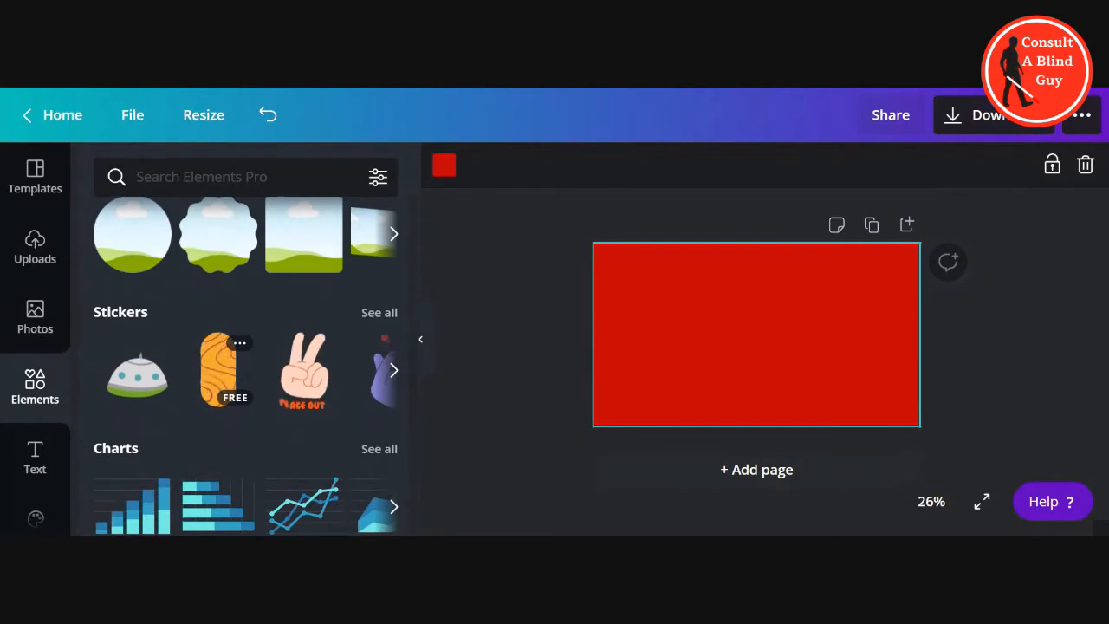
pyautogui.scroll(-1, 217, 355)
pyautogui.scroll(-2, 217, 356)
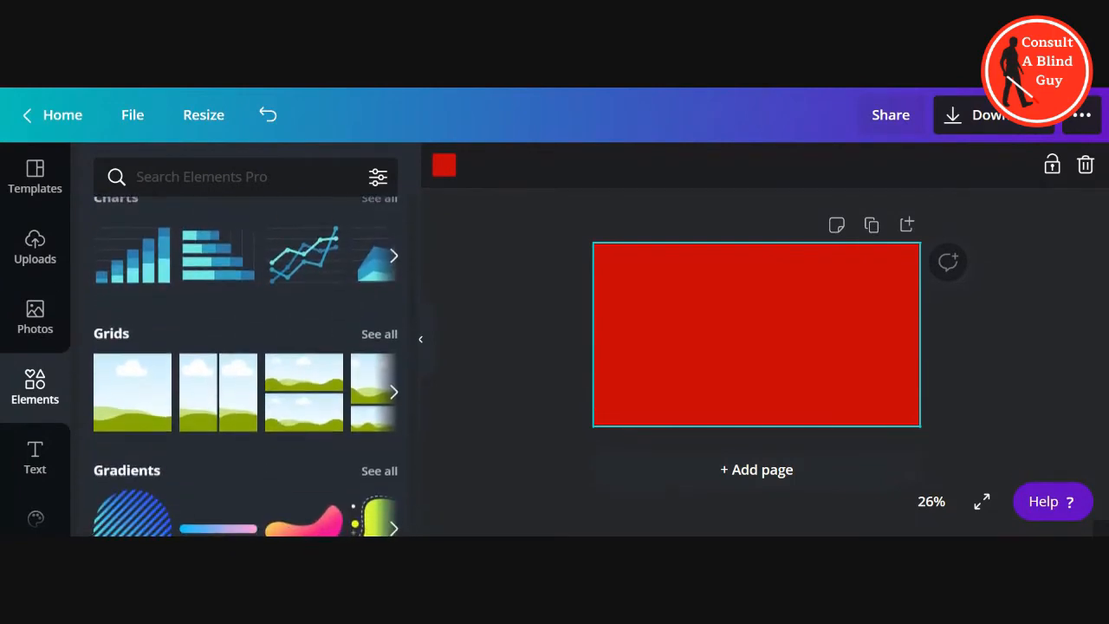
pyautogui.scroll(-1, 217, 355)
pyautogui.scroll(-1, 217, 355)
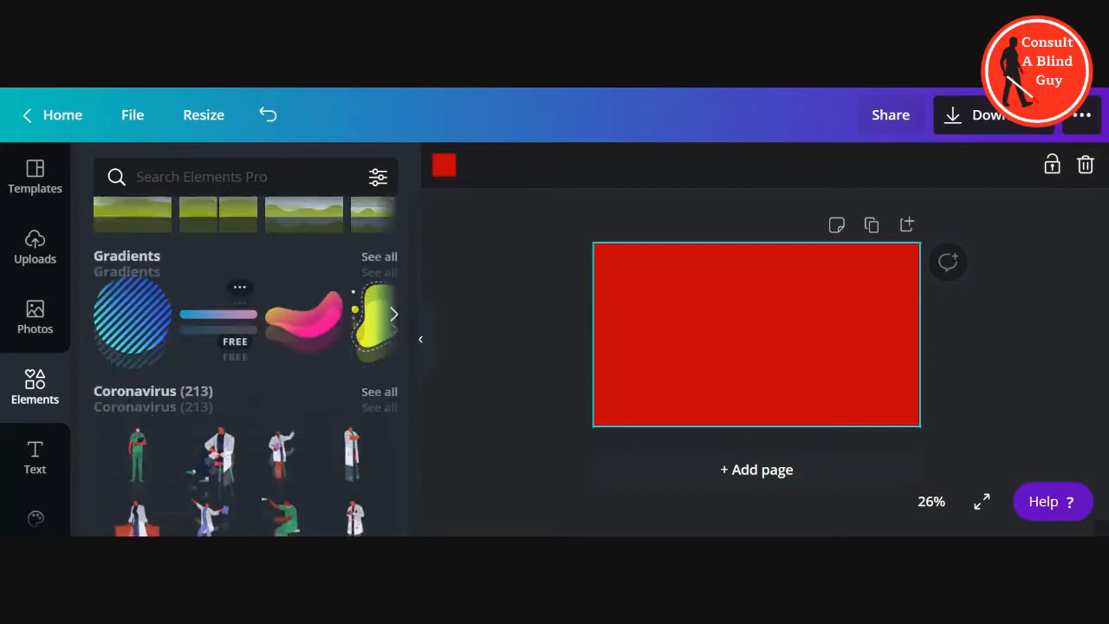
pyautogui.scroll(8, 247, 355)
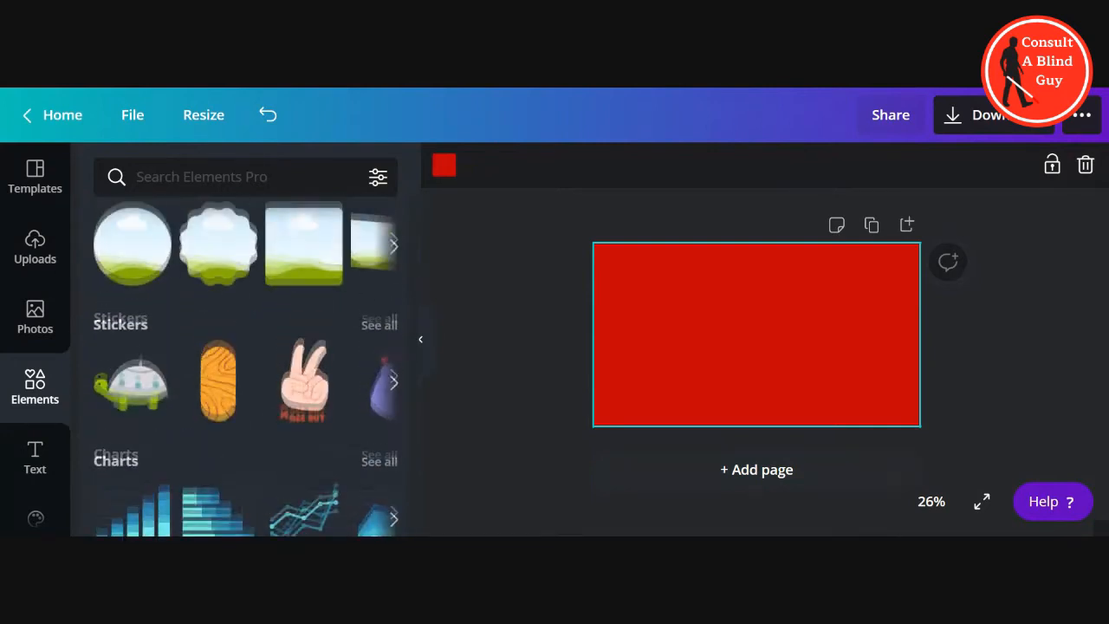
pyautogui.scroll(1, 246, 356)
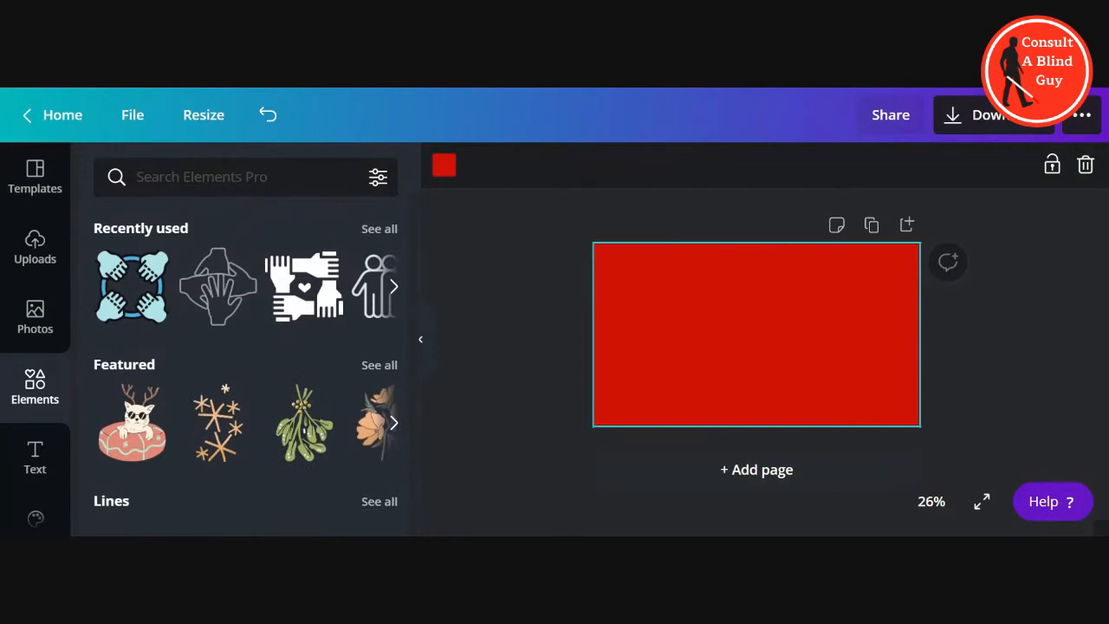
# - Search the elements for "circle" and add the thin circle outline to the page
pyautogui.click(201, 177)
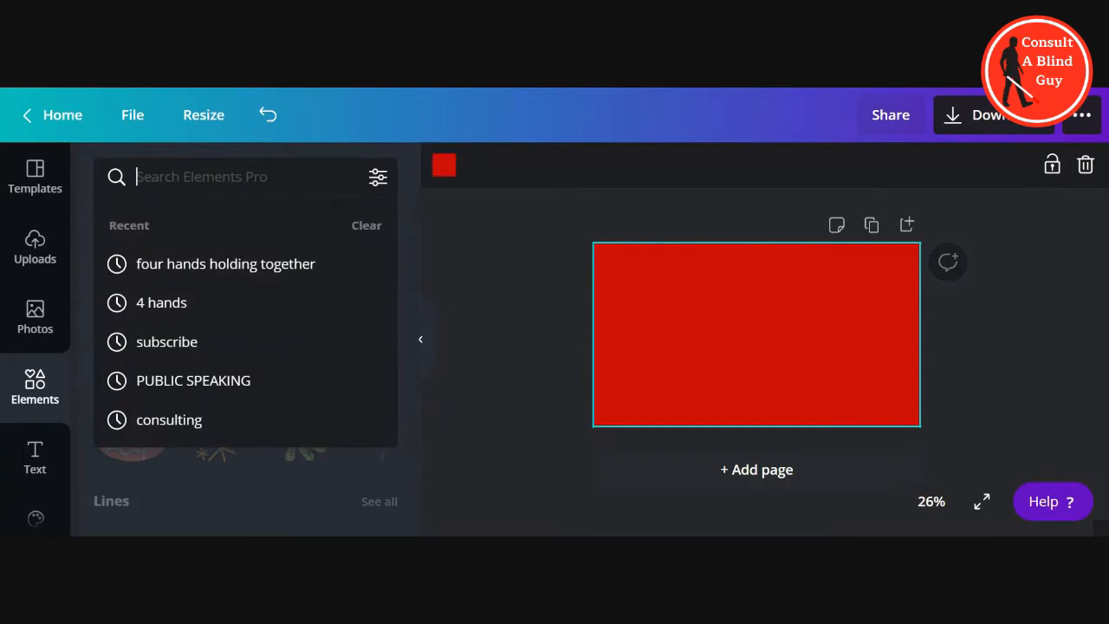
pyautogui.write('ci')
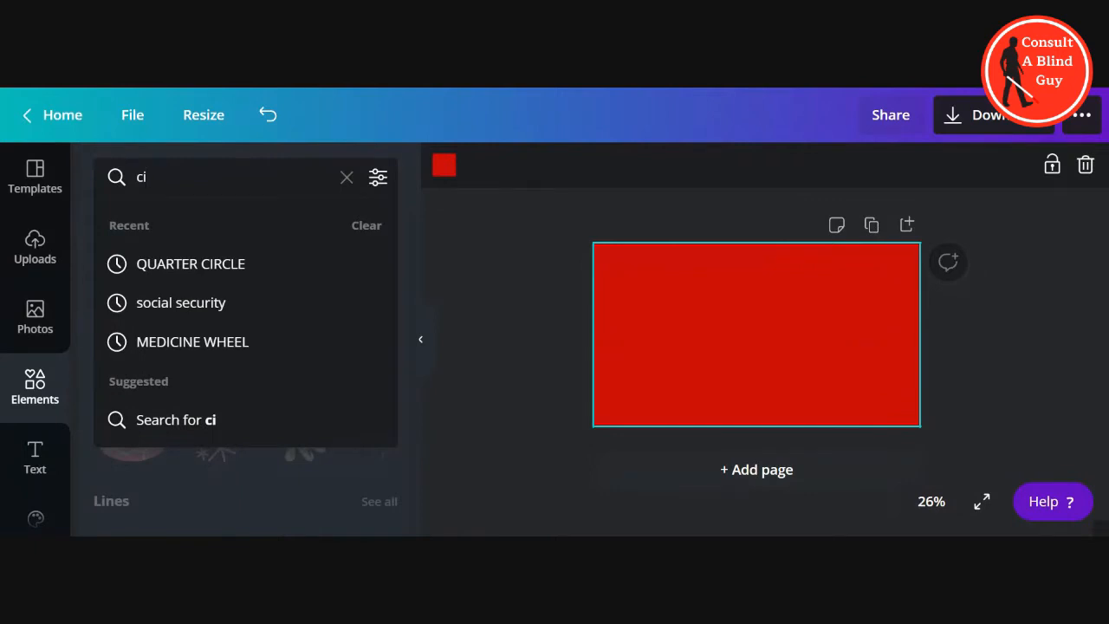
pyautogui.write('rcle')
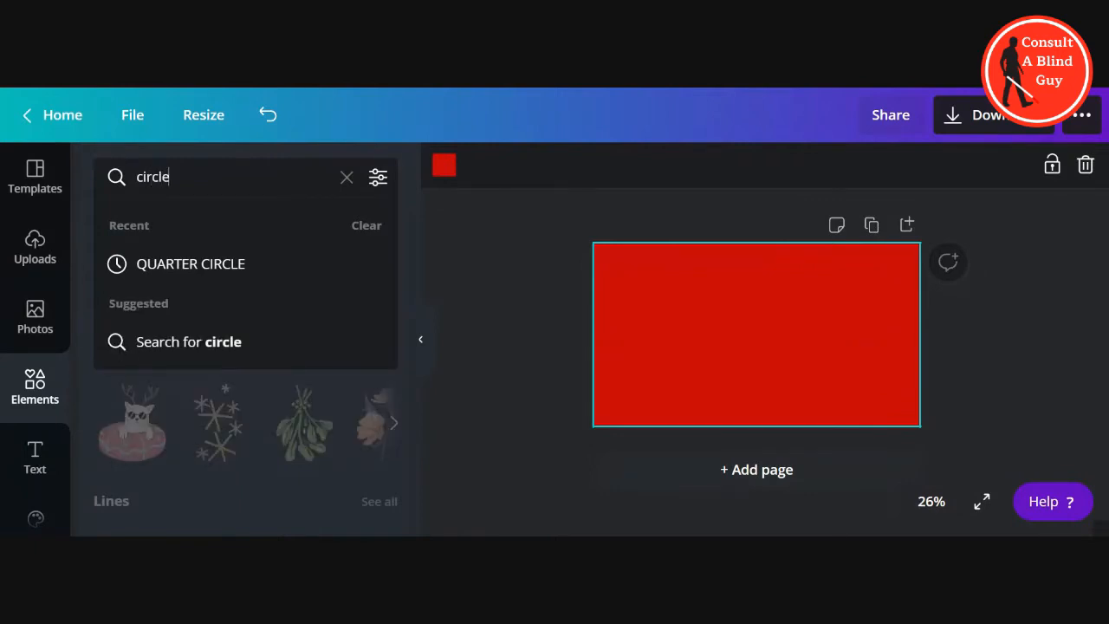
pyautogui.press('Return')
pyautogui.moveTo(248, 293)
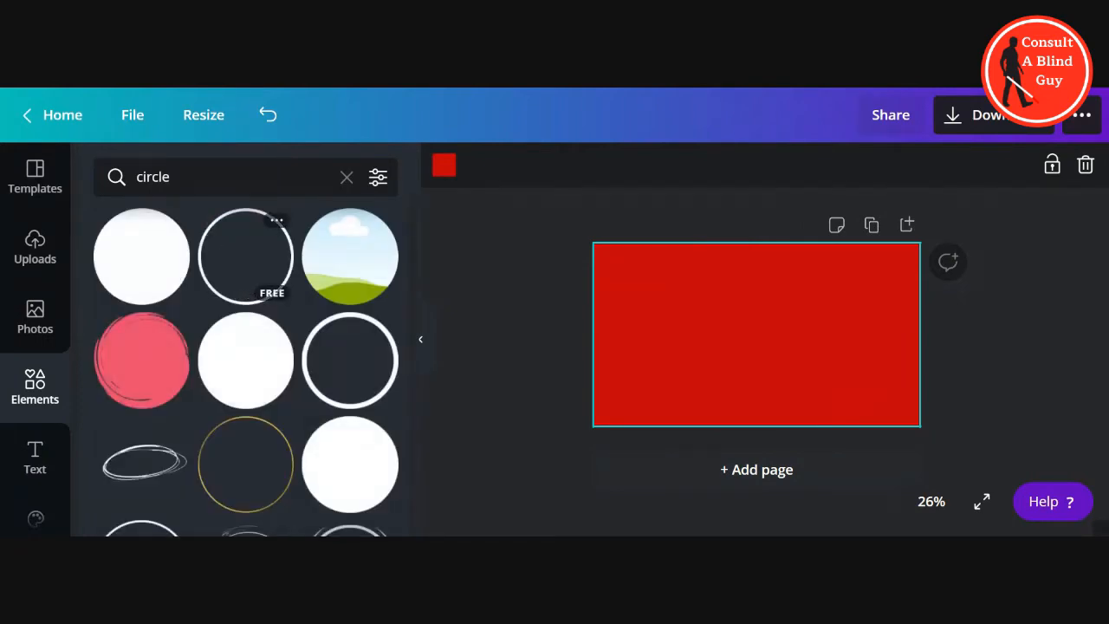
pyautogui.click(248, 282)
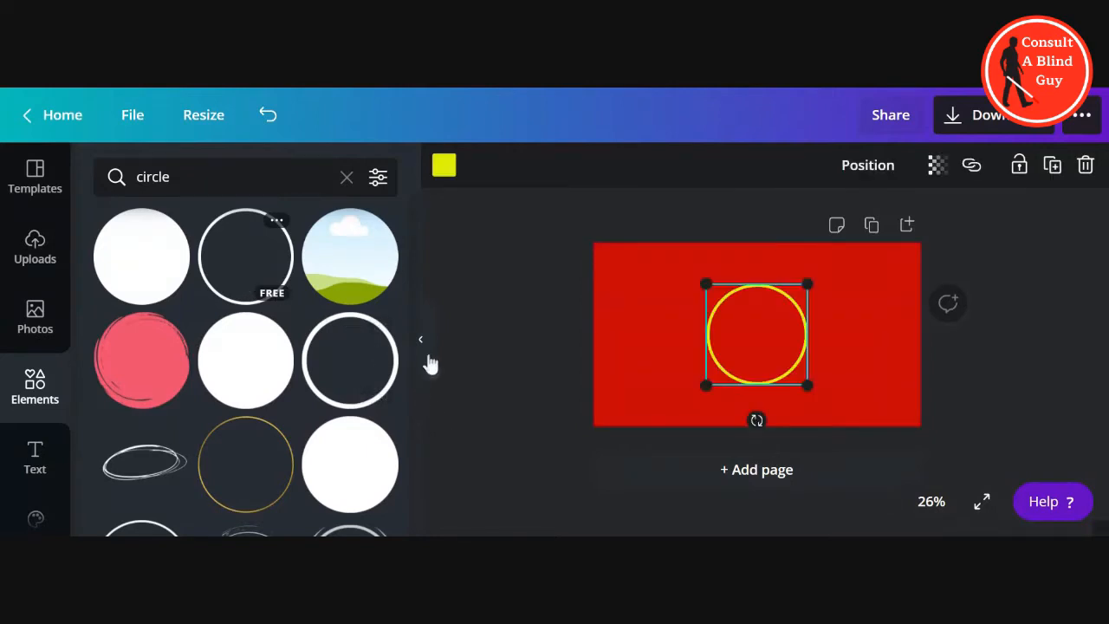
pyautogui.click(424, 352)
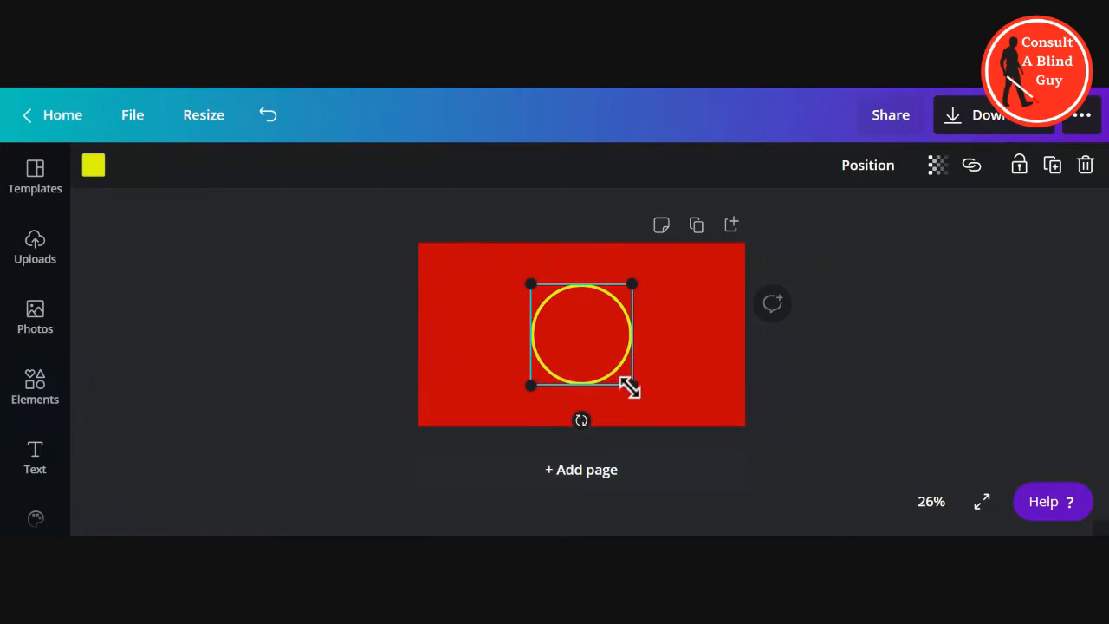
# - Enlarge the circle outline toward two opposite corners until it is centered and nearly fills the page height
pyautogui.moveTo(633, 392); pyautogui.dragTo(671, 412)
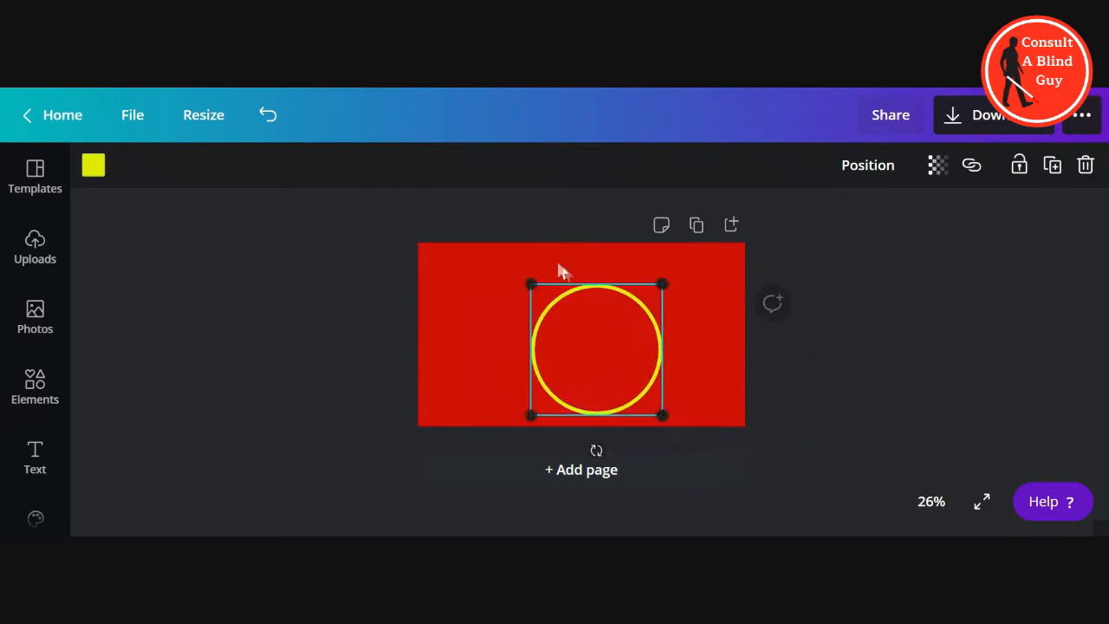
pyautogui.moveTo(537, 282); pyautogui.dragTo(499, 260)
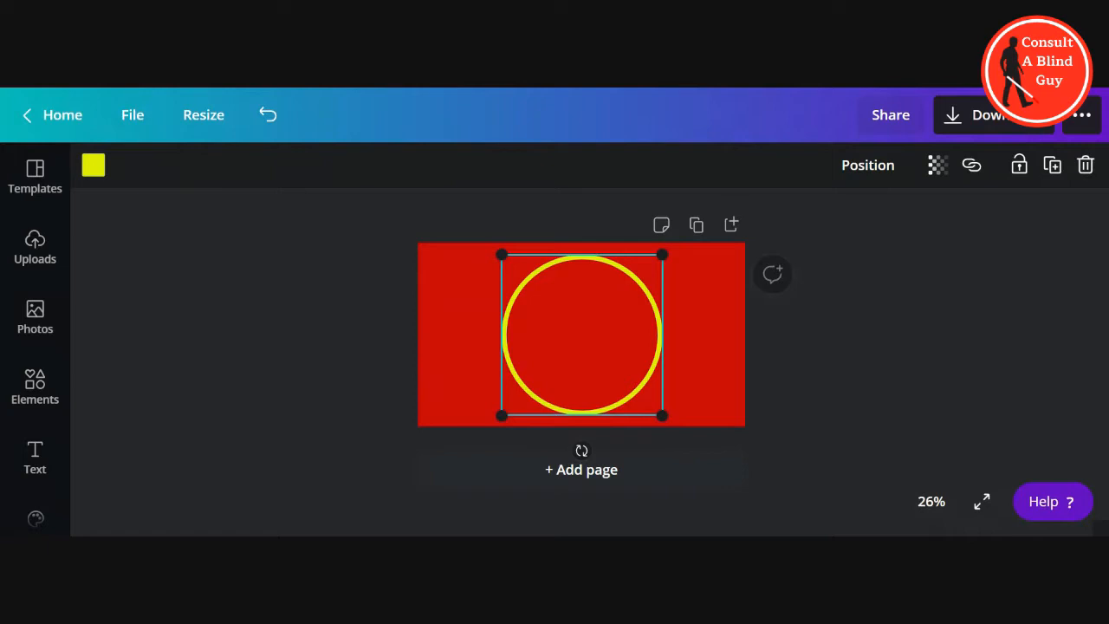
pyautogui.click(449, 340)
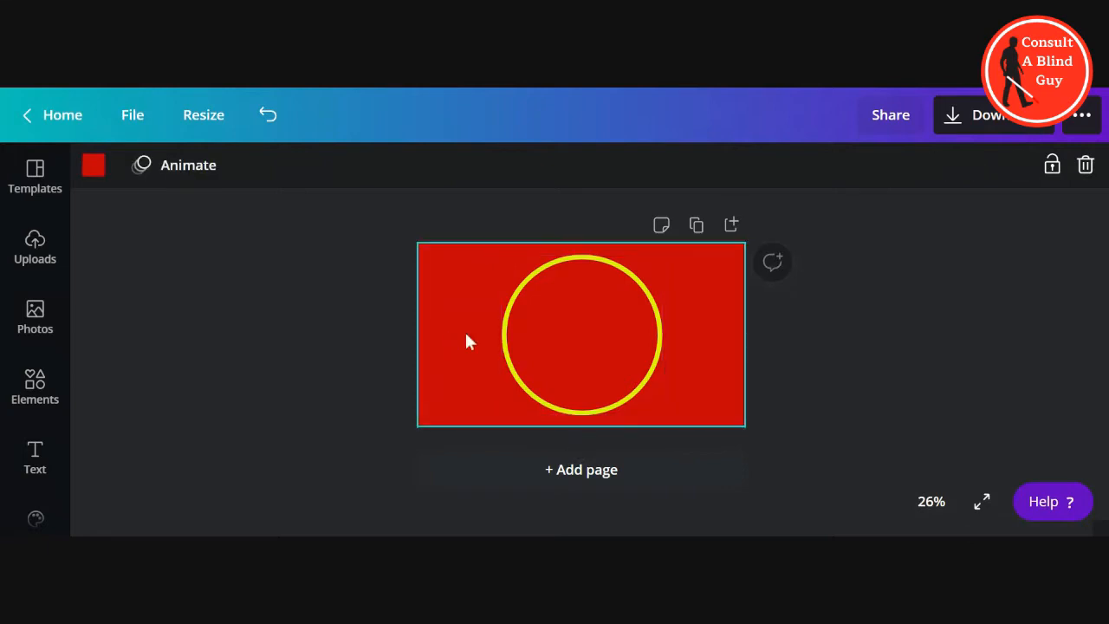
# - Recolor the circle outline with the dark charcoal shade from the CABG Brand colors
pyautogui.click(508, 350)
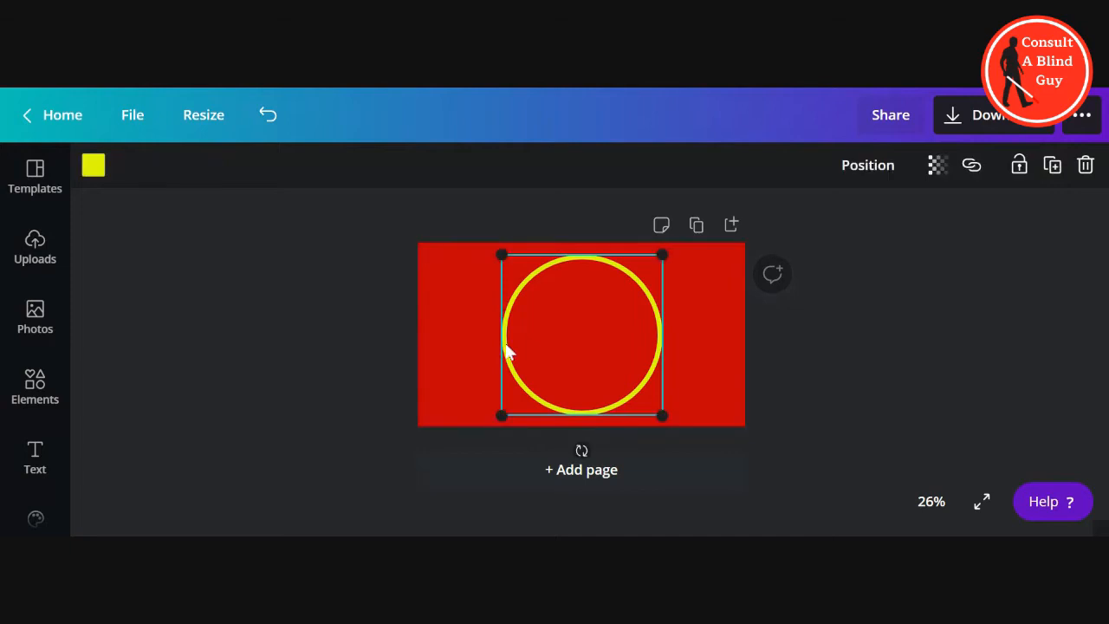
pyautogui.click(87, 166)
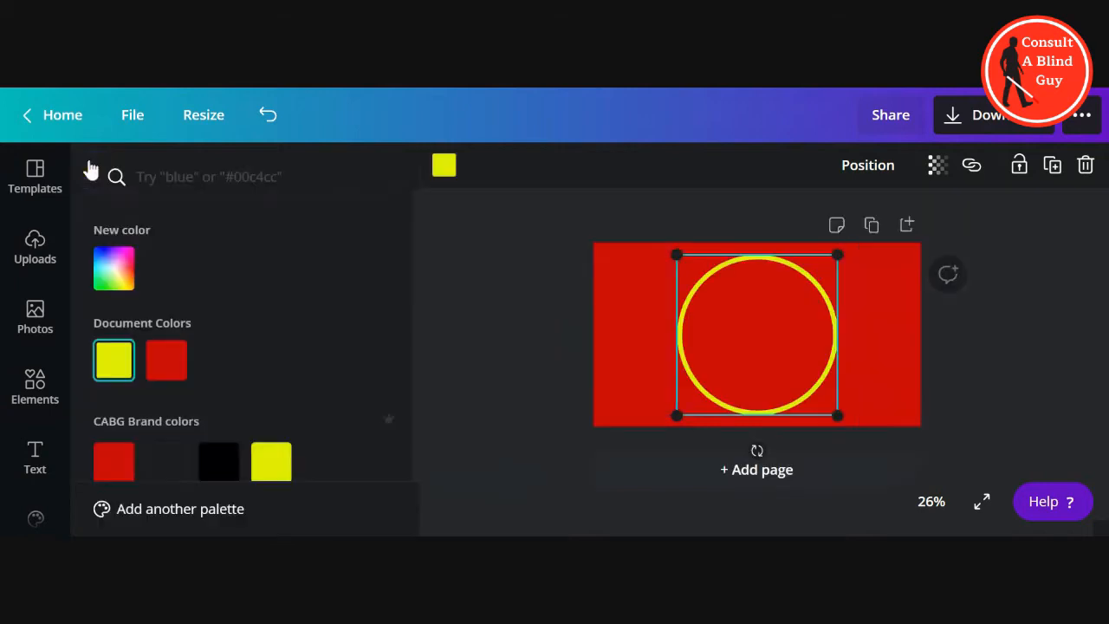
pyautogui.click(166, 462)
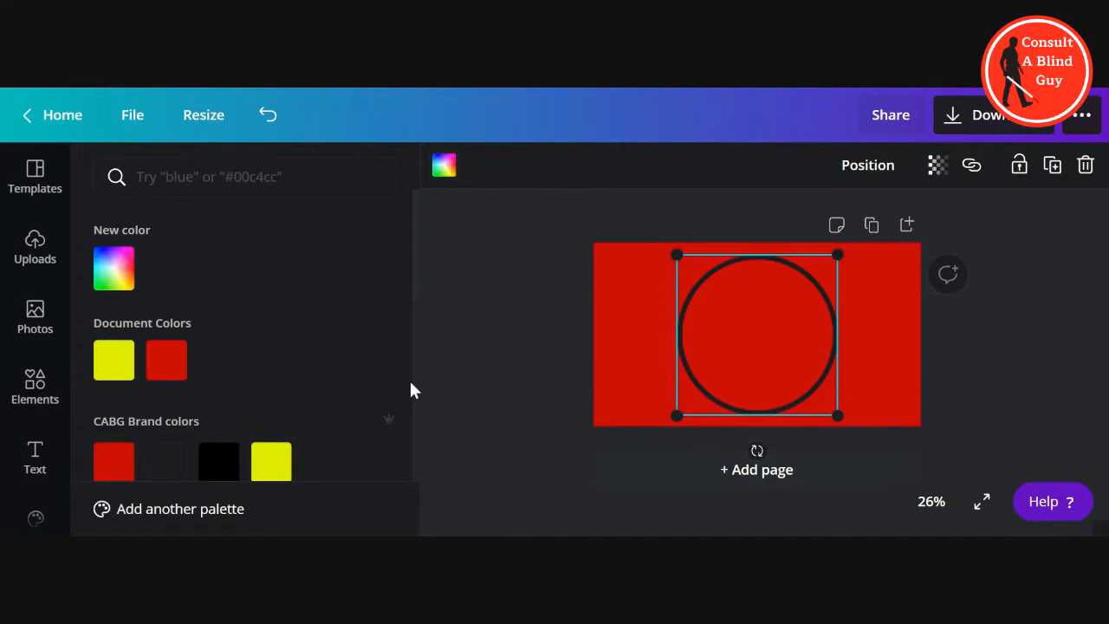
pyautogui.press('Escape')
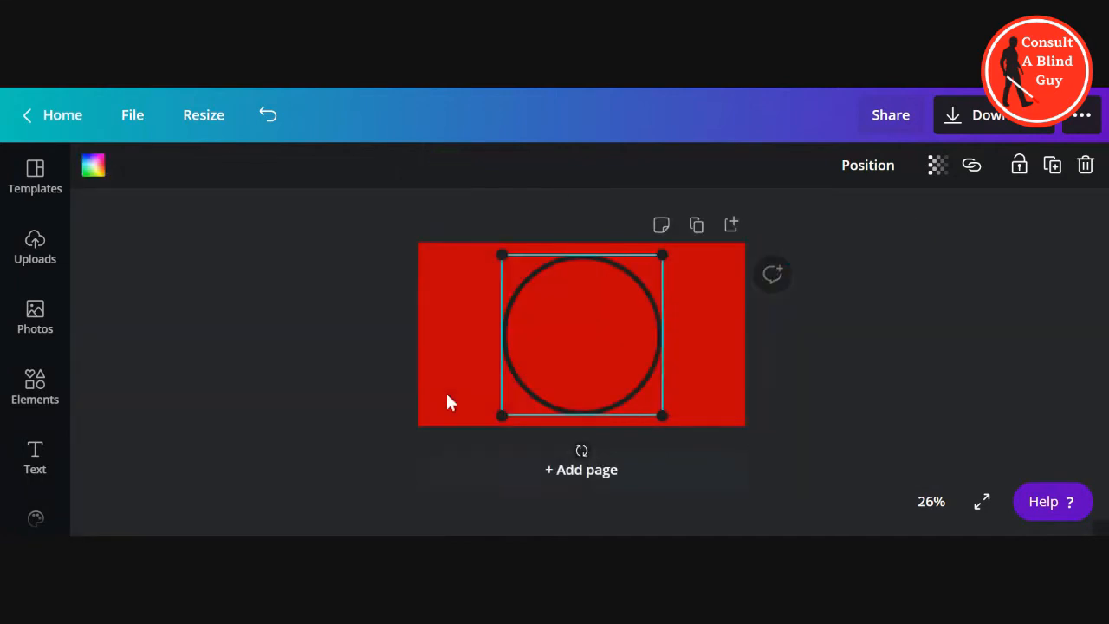
pyautogui.click(447, 373)
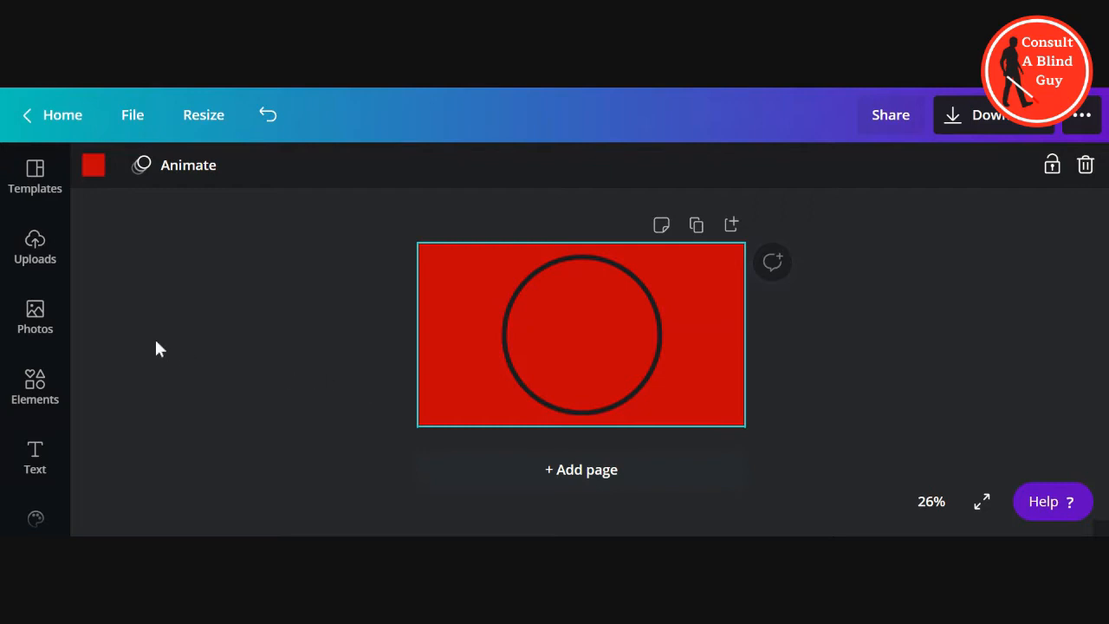
# - Add a heading text box to the page inside the circle outline
pyautogui.click(50, 396)
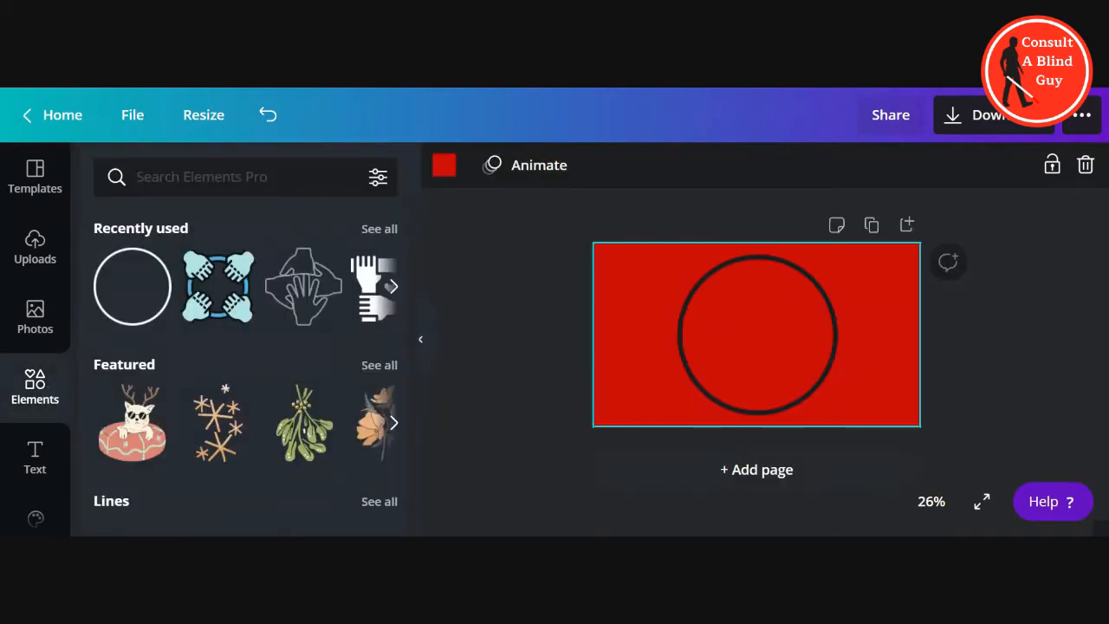
pyautogui.click(38, 470)
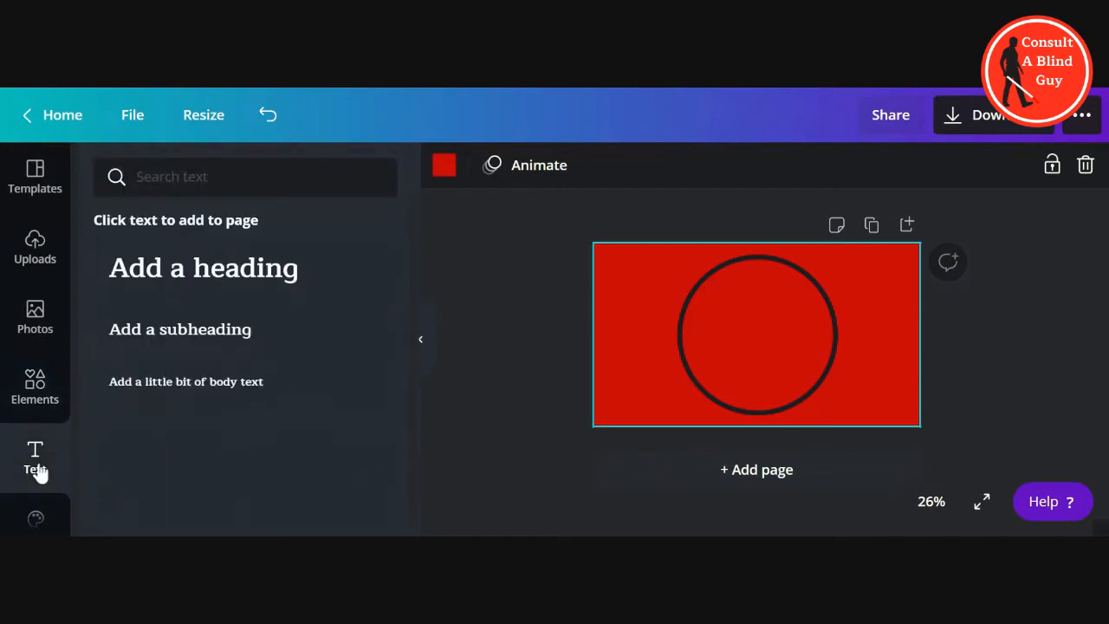
pyautogui.click(213, 272)
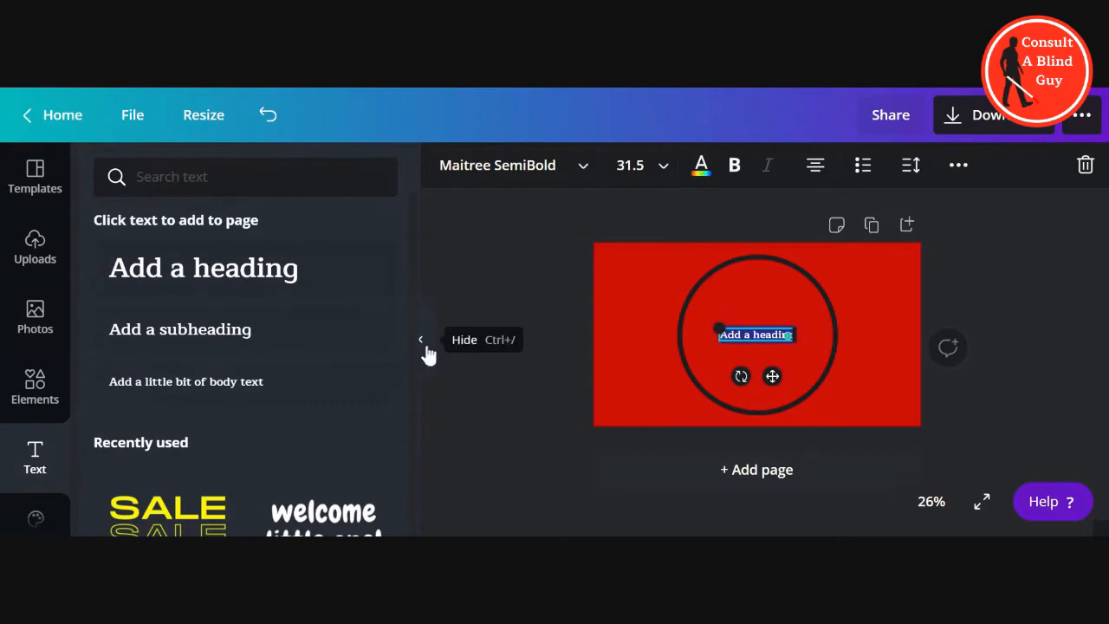
pyautogui.click(423, 347)
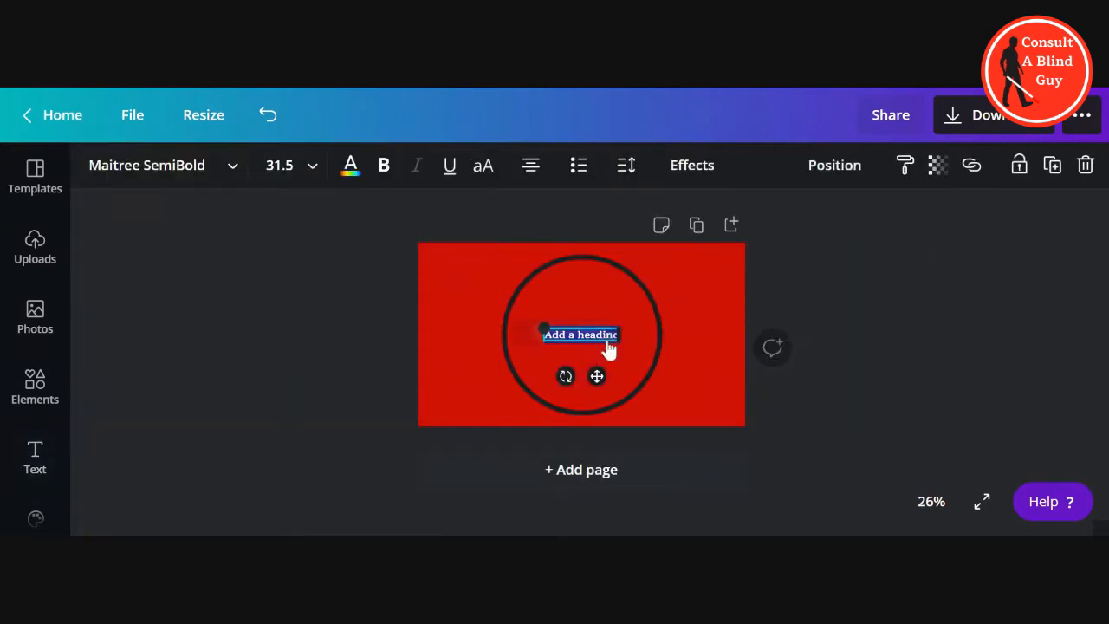
pyautogui.moveTo(609, 342)
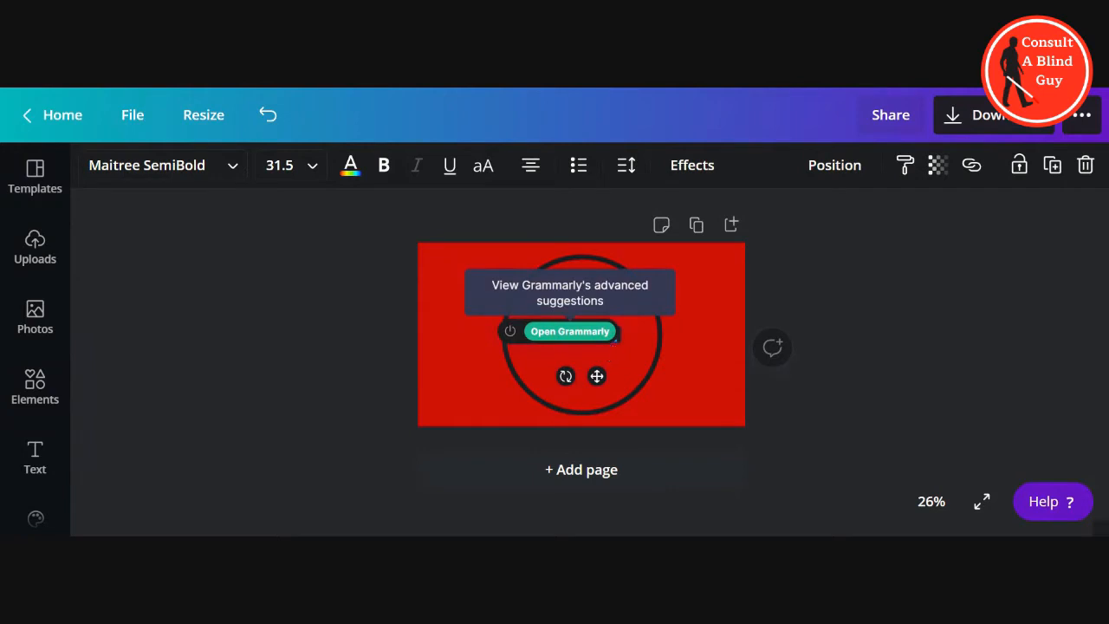
pyautogui.click(604, 331)
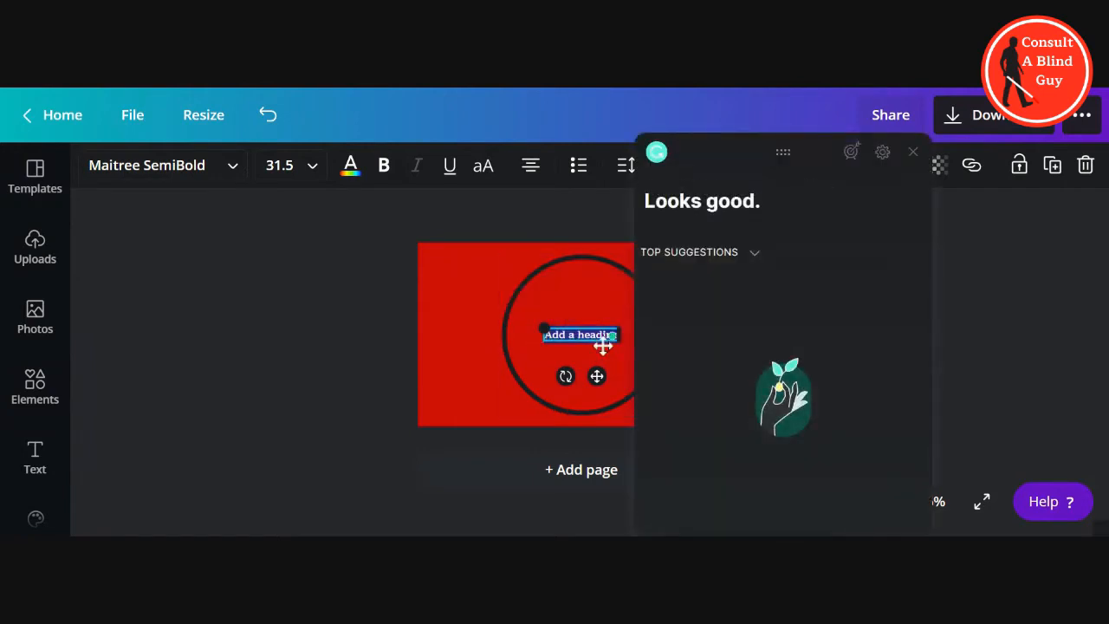
# - Replace the heading's placeholder with "THE BLIND GUY SHOW", wrapping SHOW onto a second line, and make the text bold
pyautogui.click(584, 338)
pyautogui.click(607, 339)
pyautogui.click(604, 338)
pyautogui.hotkey('ctrl', 'a')
pyautogui.press('BackSpace')
pyautogui.write('THE BLIND GUY SHOW')
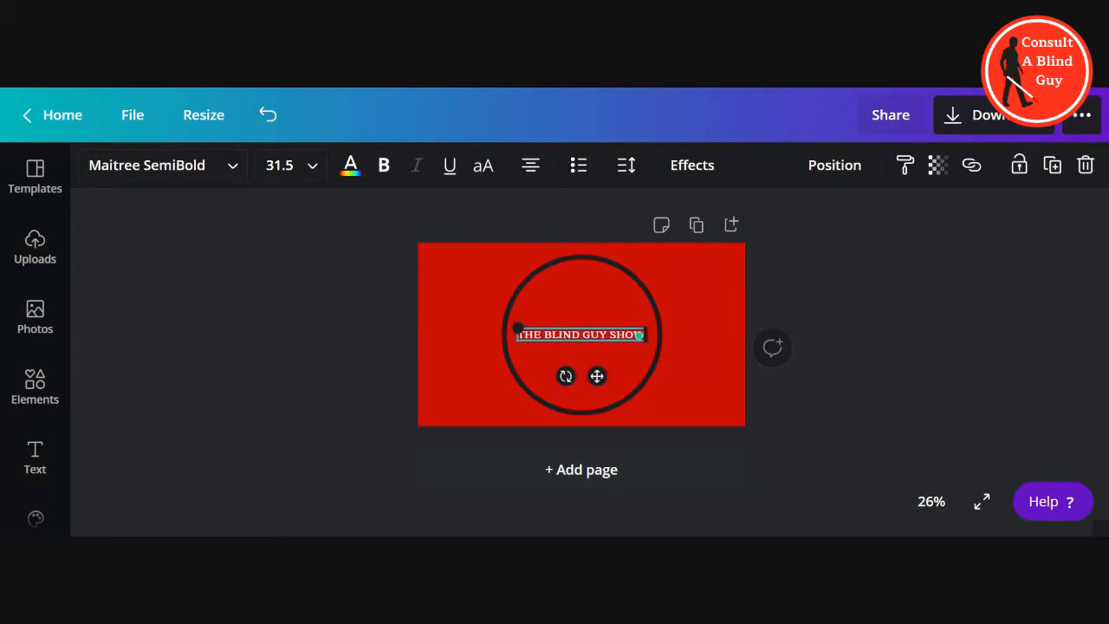
pyautogui.press('Return')
pyautogui.hotkey('ctrl', 'a')
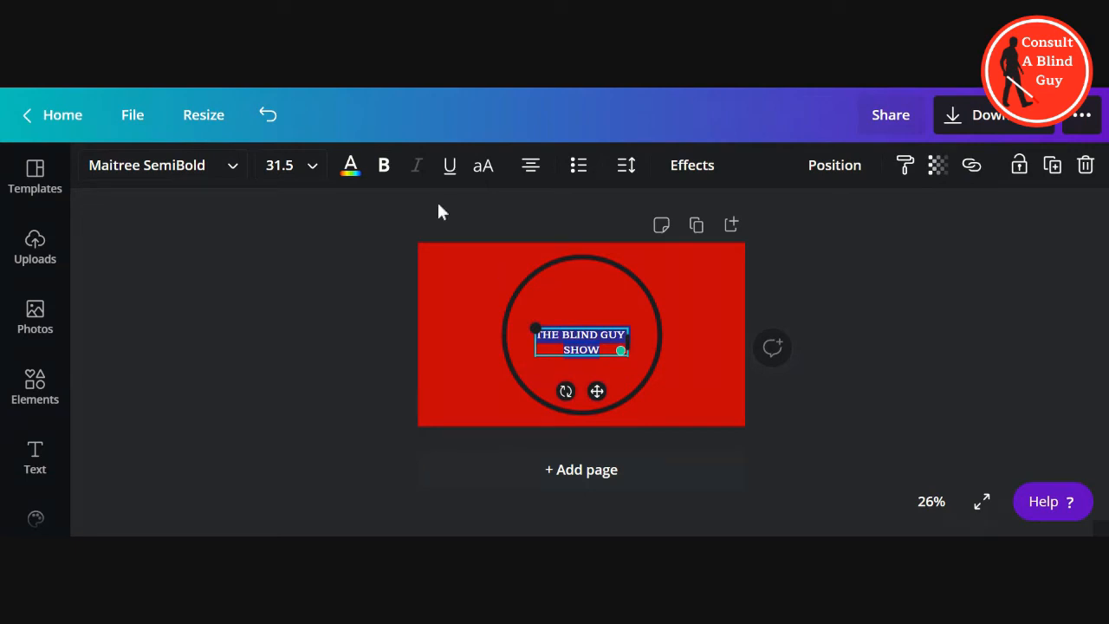
pyautogui.click(384, 177)
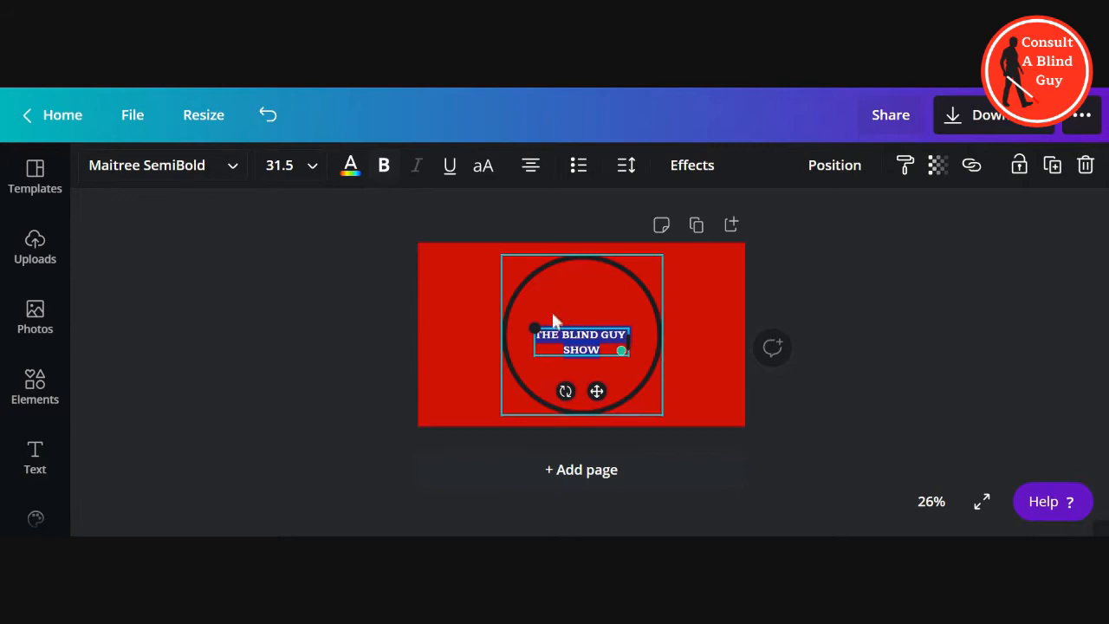
# - Scale the heading to a font size of about 46.1 and center it in the upper half of the circle
pyautogui.moveTo(528, 322); pyautogui.dragTo(470, 280)
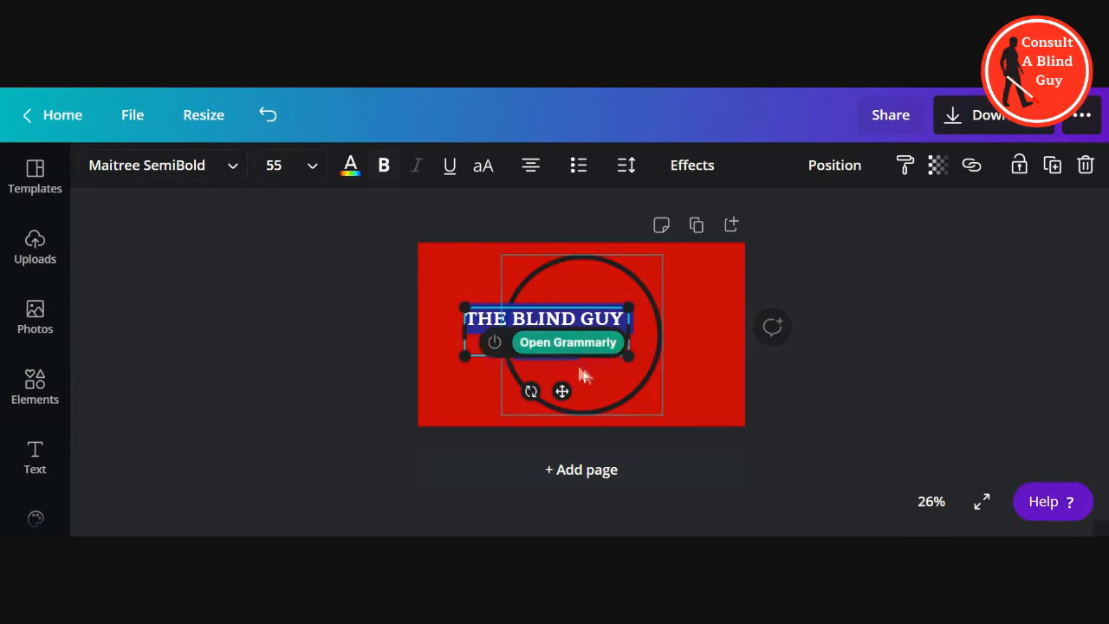
pyautogui.moveTo(564, 391); pyautogui.dragTo(604, 389)
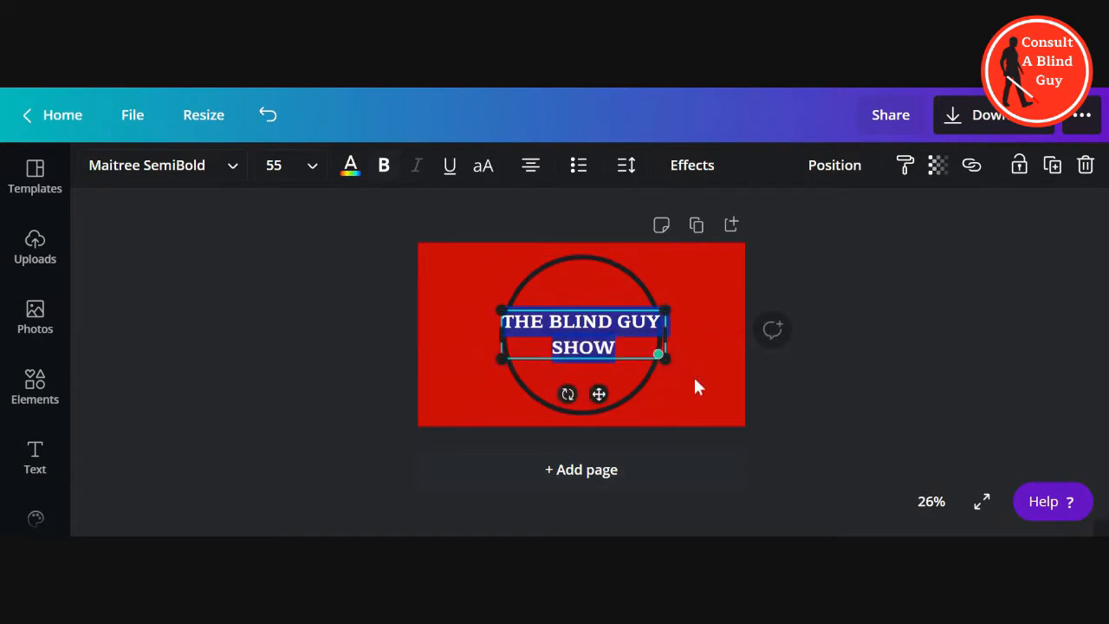
pyautogui.moveTo(667, 362); pyautogui.dragTo(643, 364)
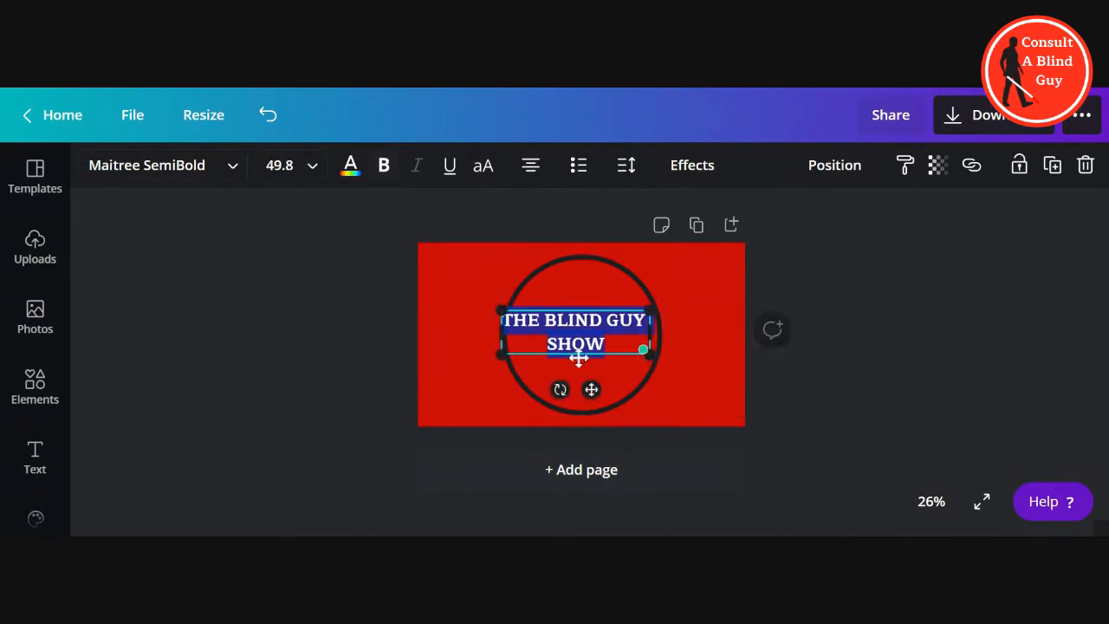
pyautogui.moveTo(595, 387); pyautogui.dragTo(600, 376)
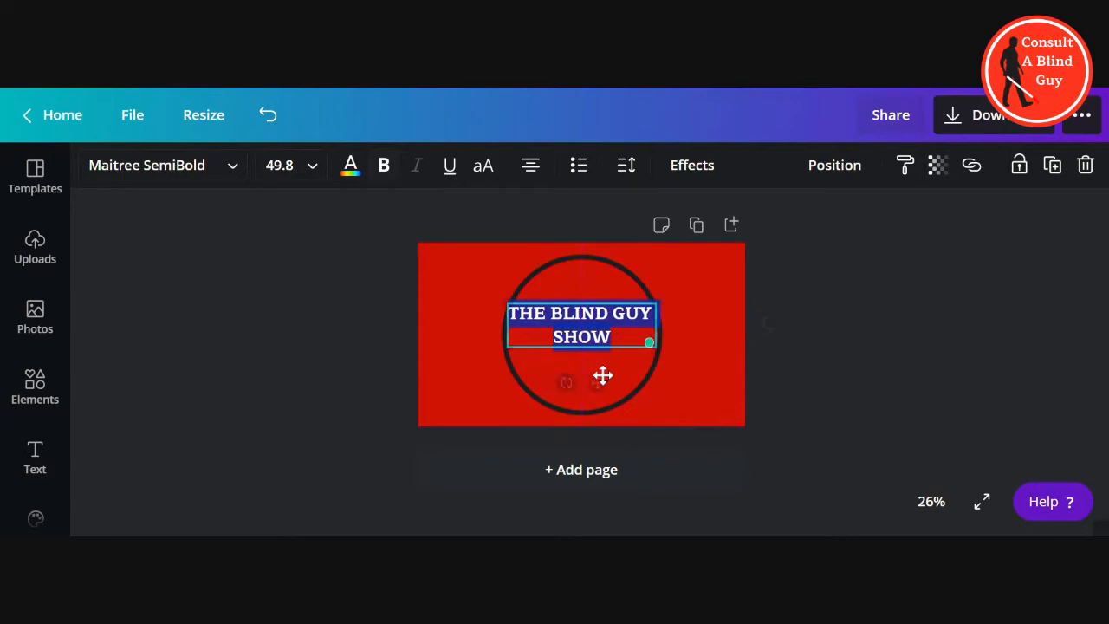
pyautogui.click(680, 385)
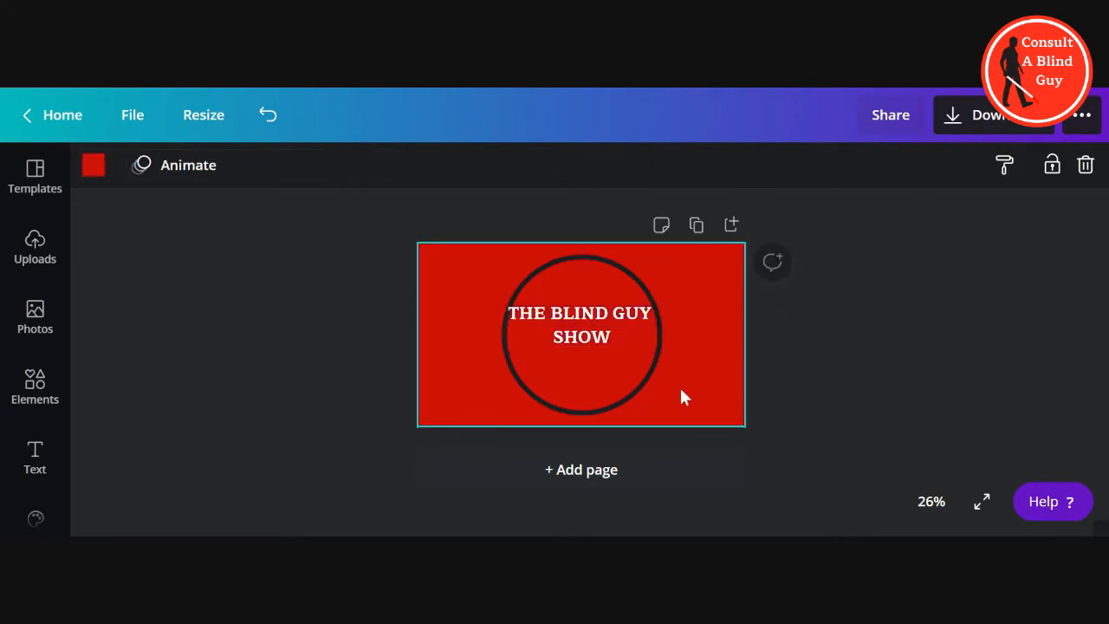
pyautogui.click(586, 318)
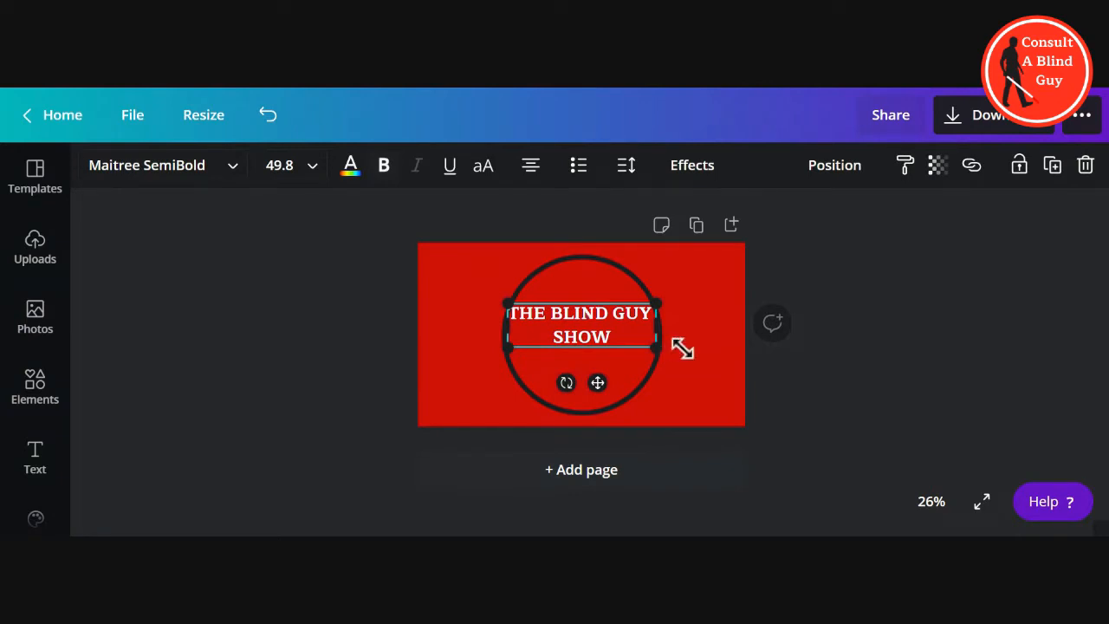
pyautogui.moveTo(653, 347); pyautogui.dragTo(582, 324)
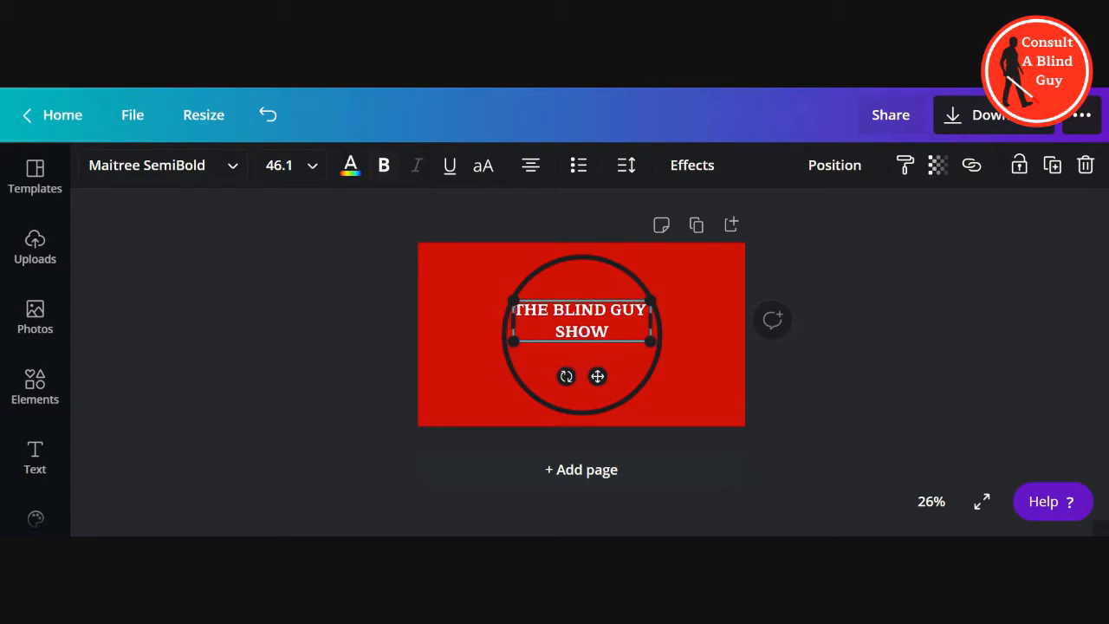
# - Enlarge the circle outline to the full page height, centered on the page, and raise the heading slightly within it
pyautogui.click(632, 398)
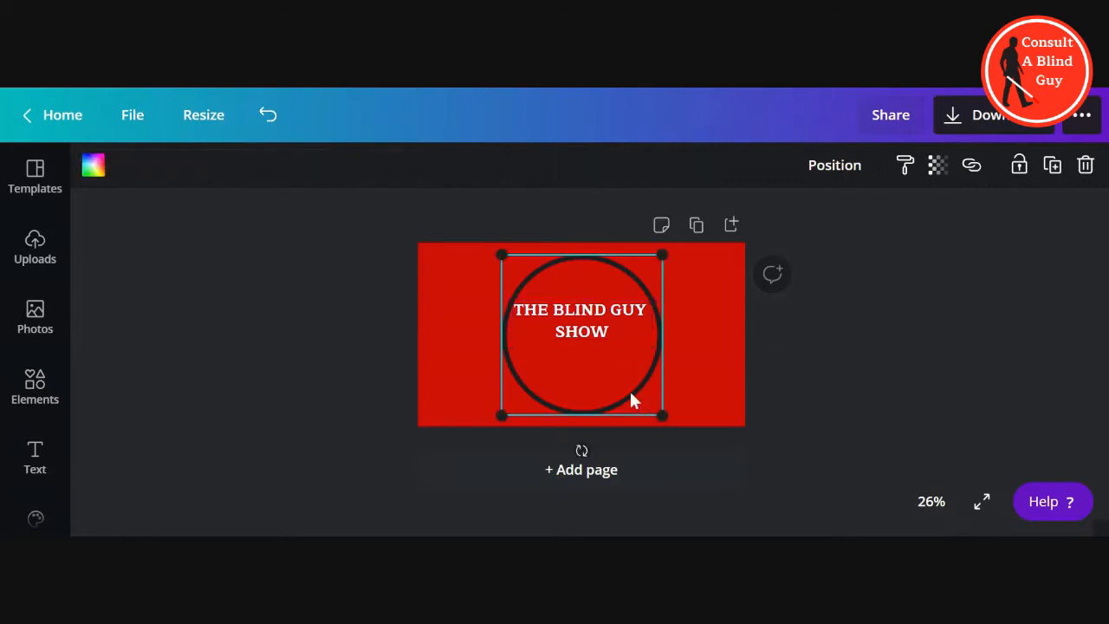
pyautogui.moveTo(662, 414); pyautogui.dragTo(668, 422)
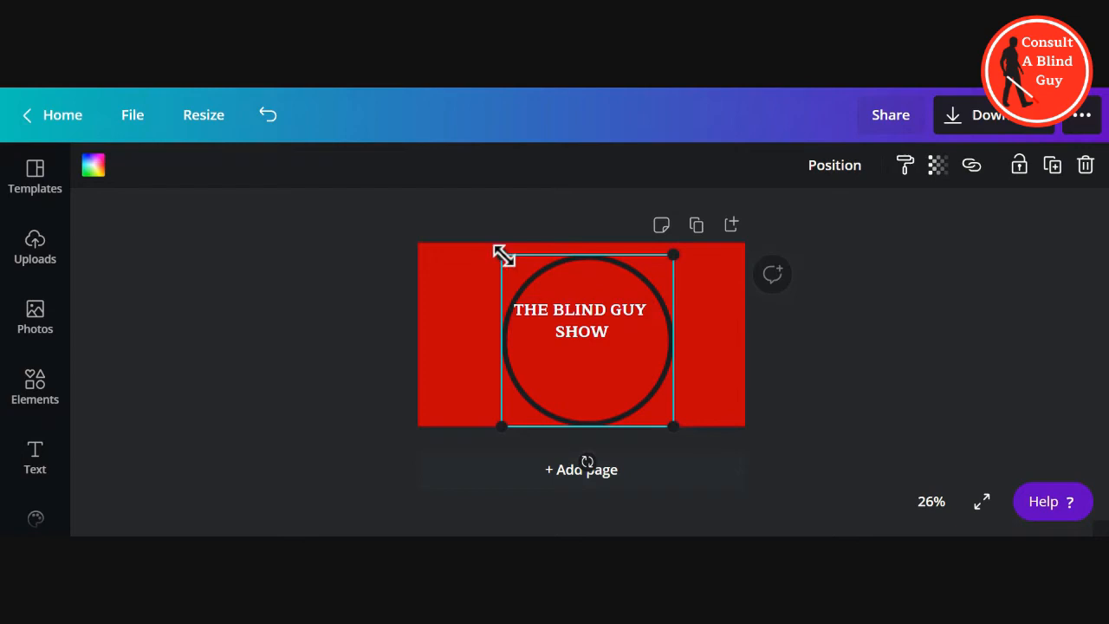
pyautogui.moveTo(502, 255); pyautogui.dragTo(483, 251)
pyautogui.click(573, 323)
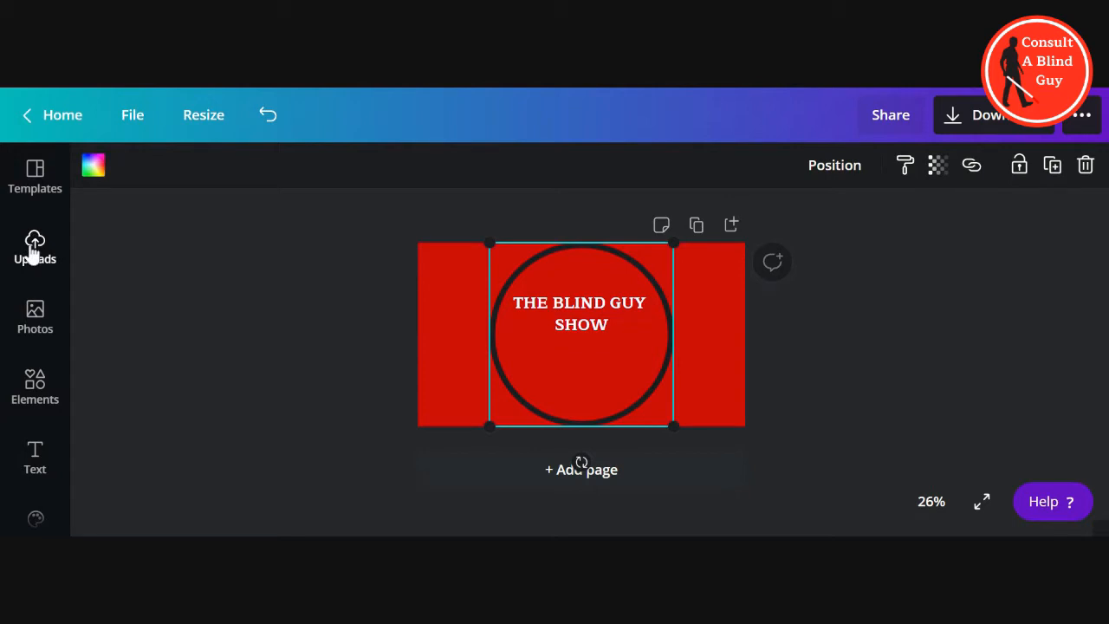
# - Search the elements library for "BLIND GUY"
pyautogui.click(42, 392)
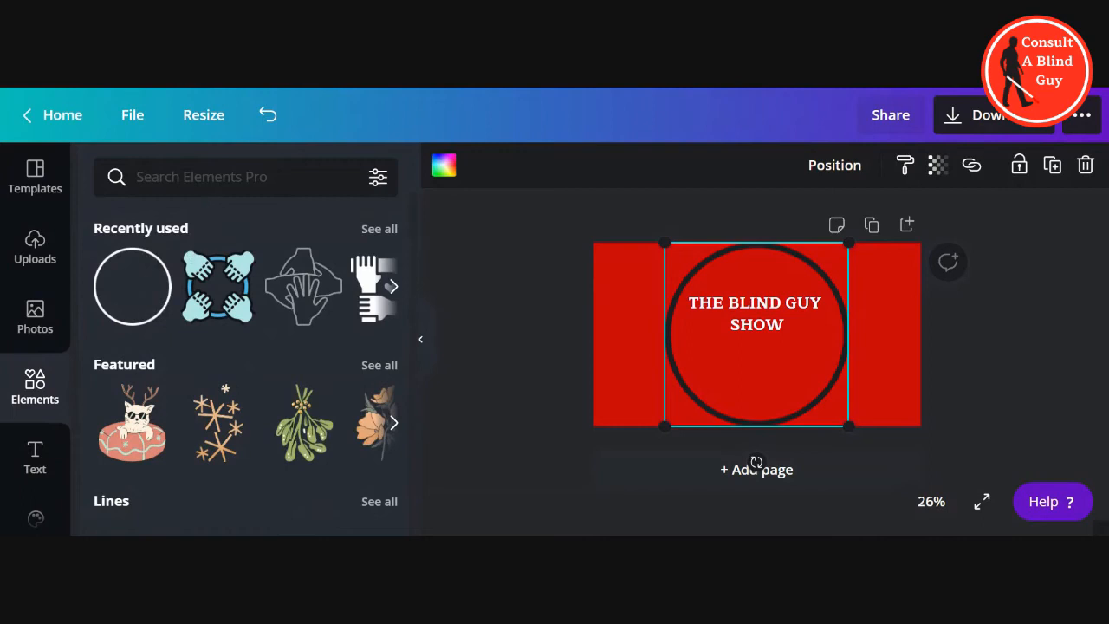
pyautogui.click(217, 177)
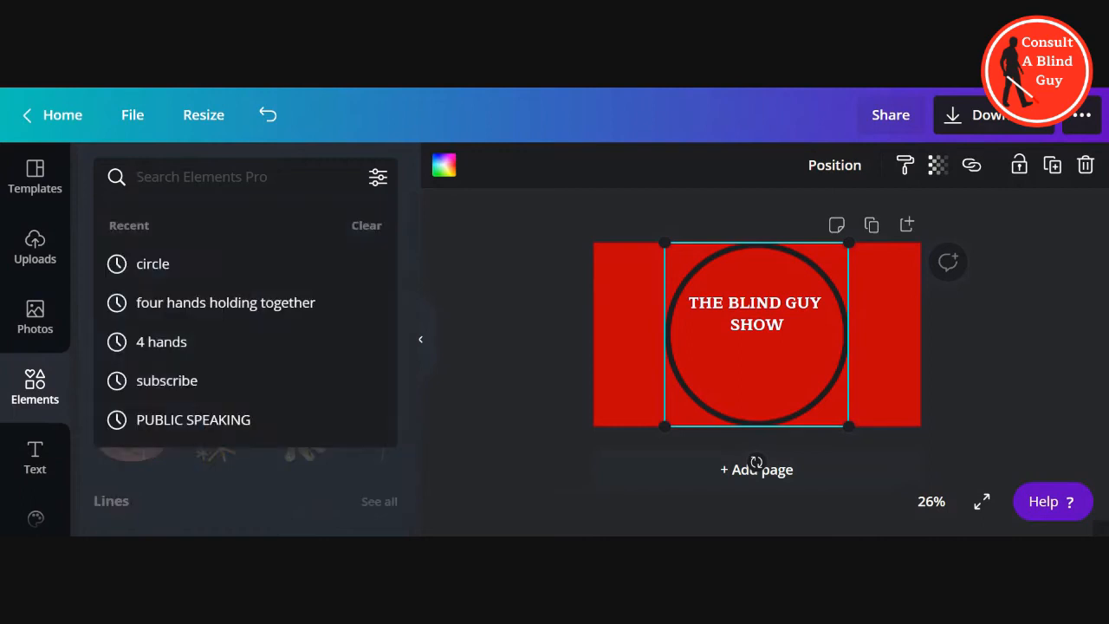
pyautogui.write('BLIND GUY')
pyautogui.press('Return')
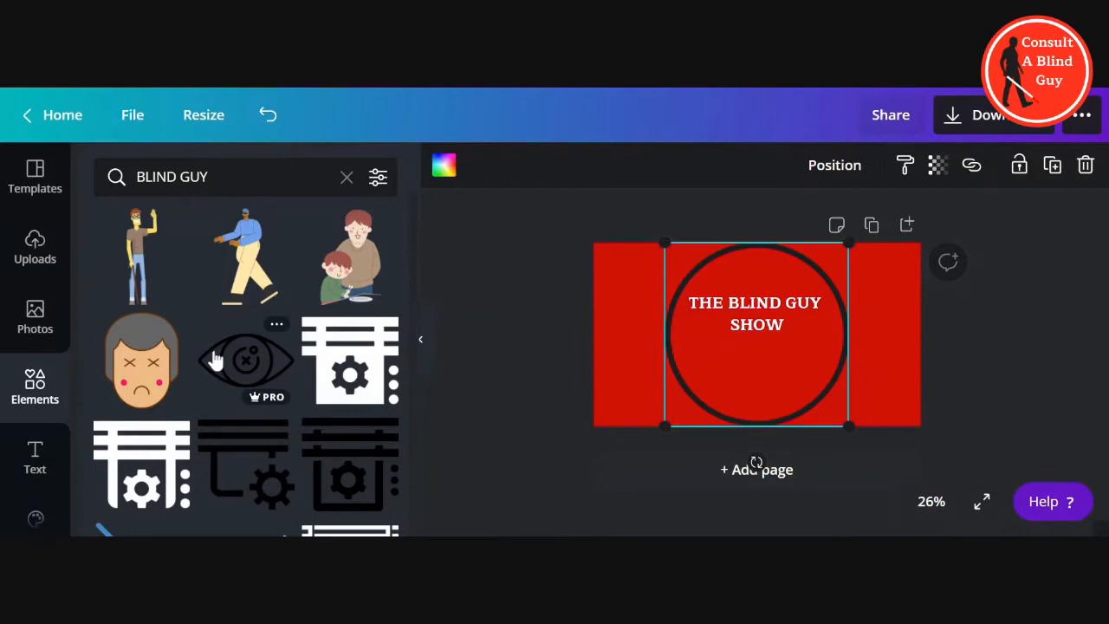
# - Find the solid walking figure with a cane among the results and add it to the page
pyautogui.scroll(-5, 215, 353)
pyautogui.scroll(-3, 215, 357)
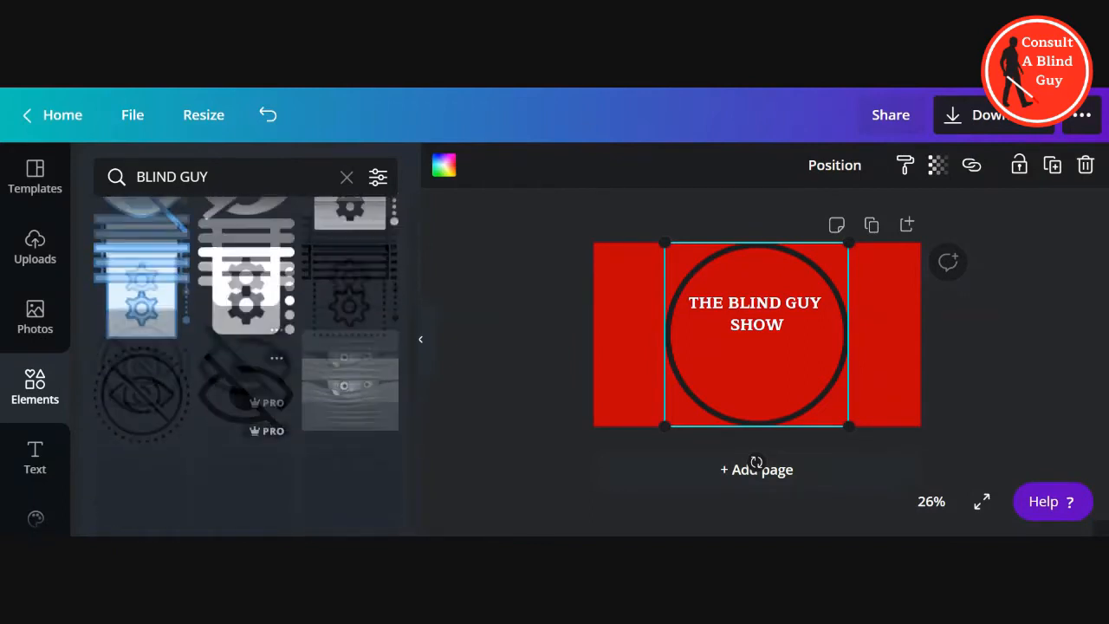
pyautogui.scroll(-3, 247, 346)
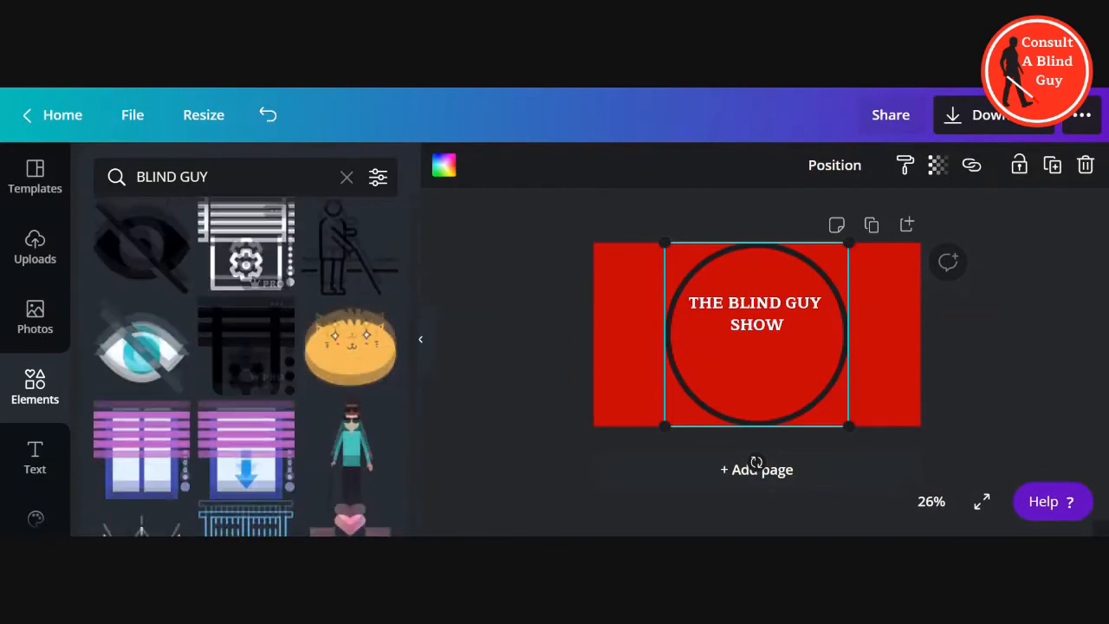
pyautogui.scroll(-3, 246, 367)
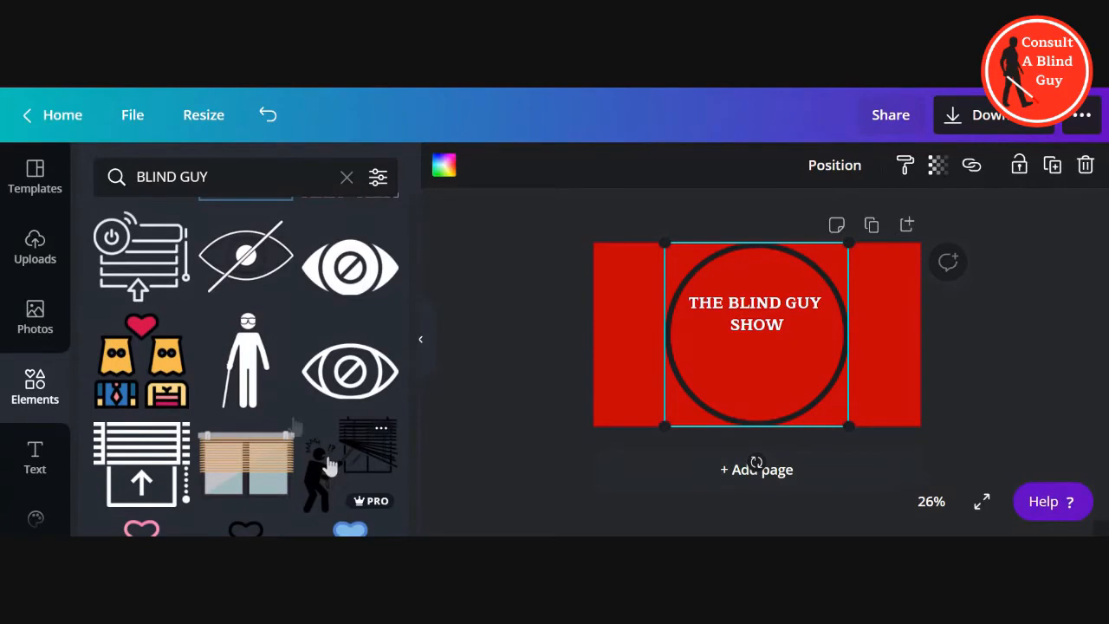
pyautogui.scroll(-3, 252, 368)
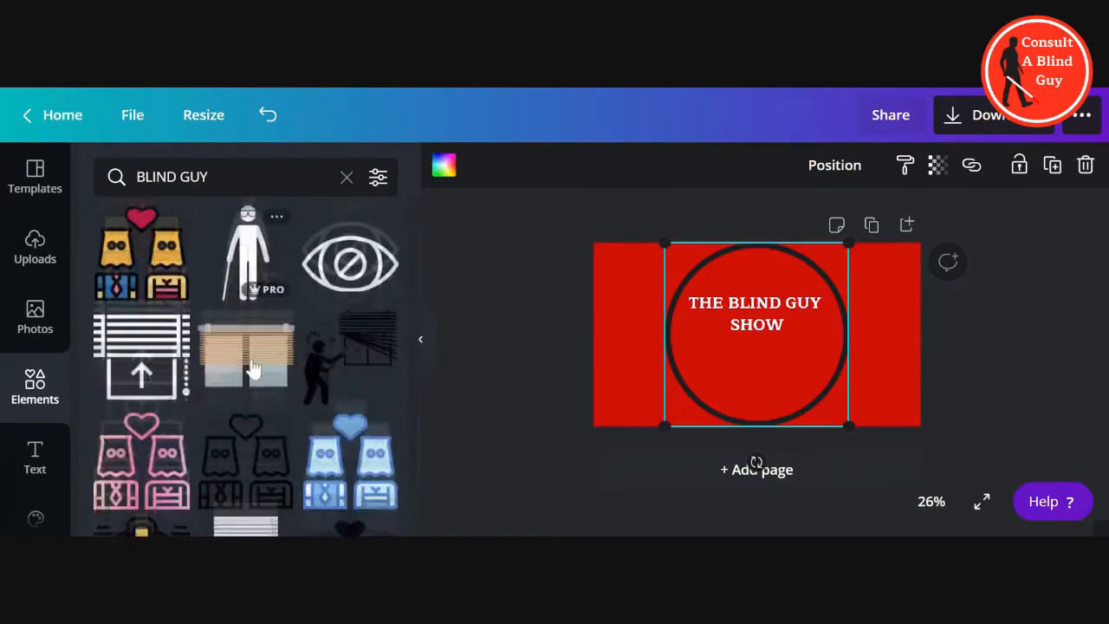
pyautogui.click(582, 319)
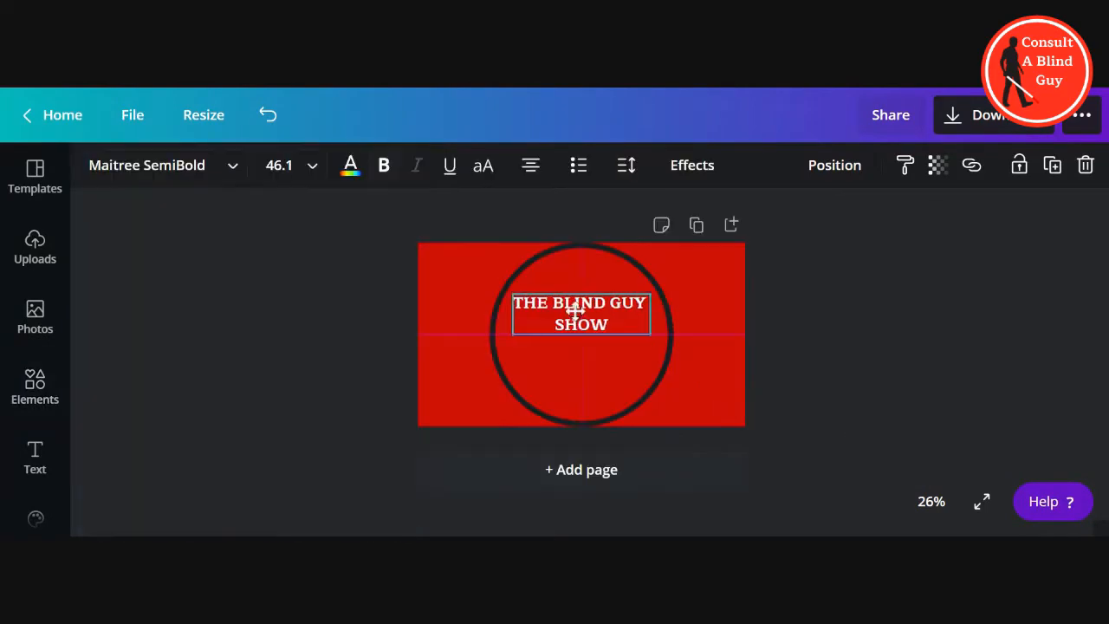
pyautogui.click(584, 401)
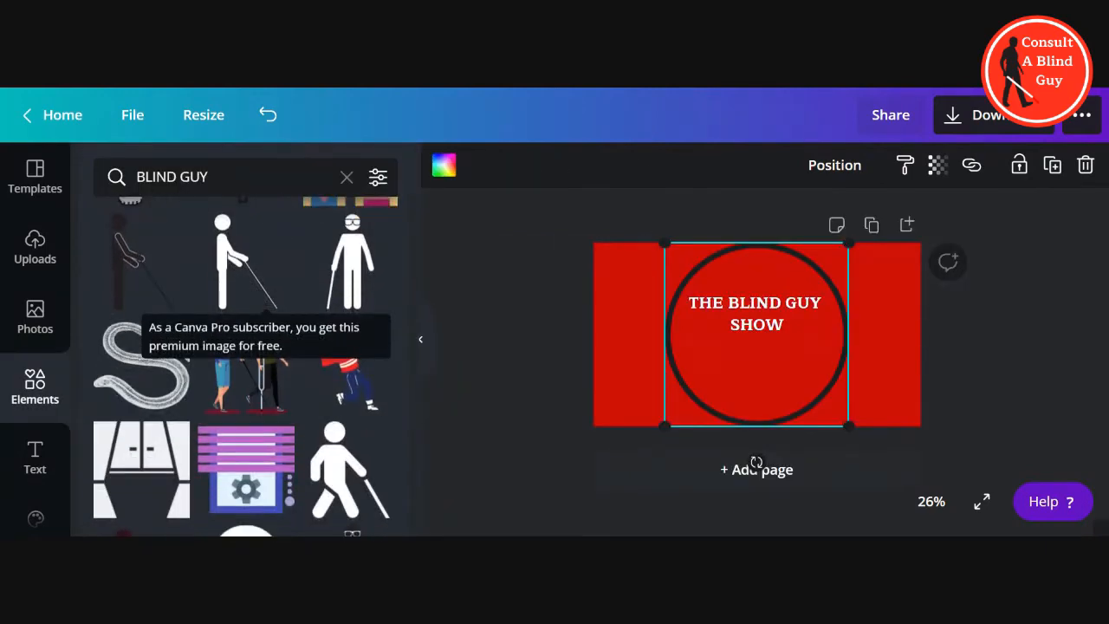
pyautogui.click(340, 451)
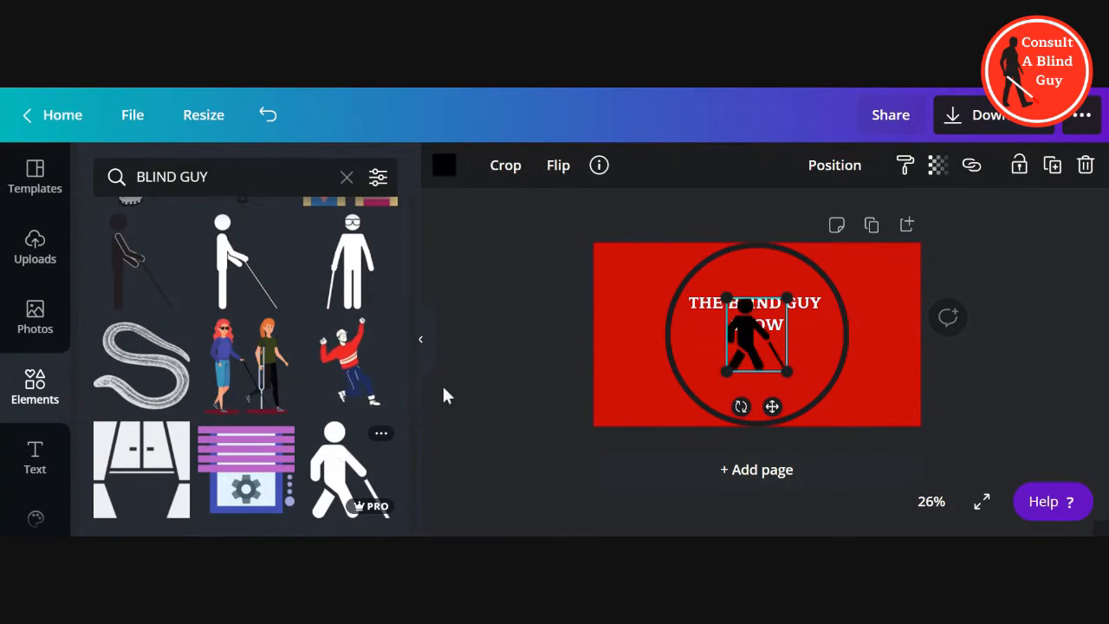
pyautogui.click(421, 345)
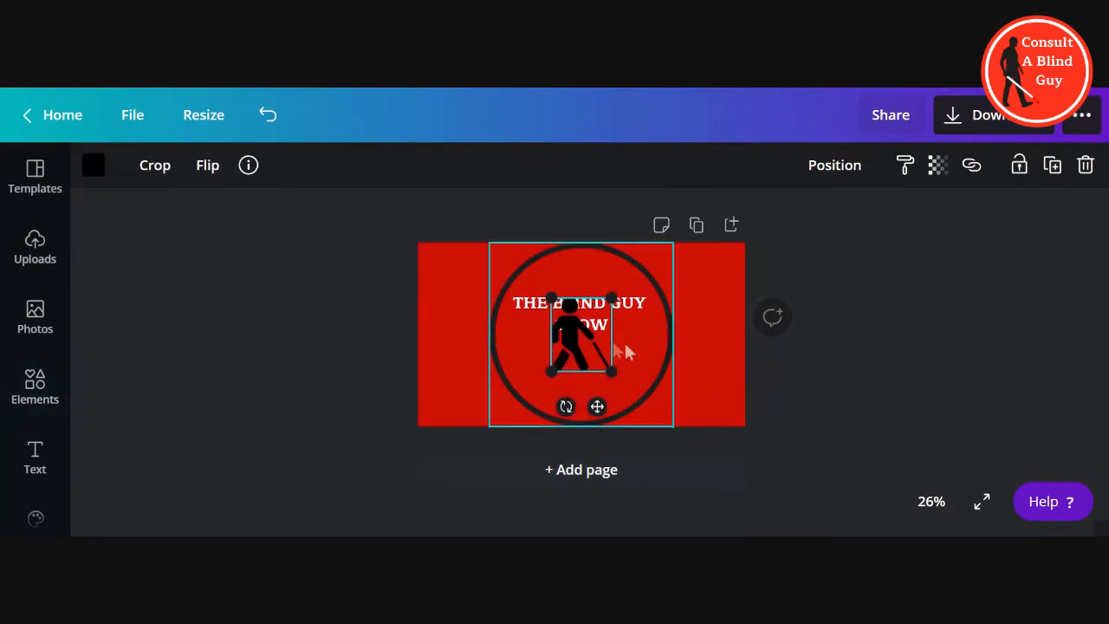
# - Place the walking figure below the heading at a slightly larger size, and raise the heading to make room
pyautogui.moveTo(570, 330); pyautogui.dragTo(573, 368)
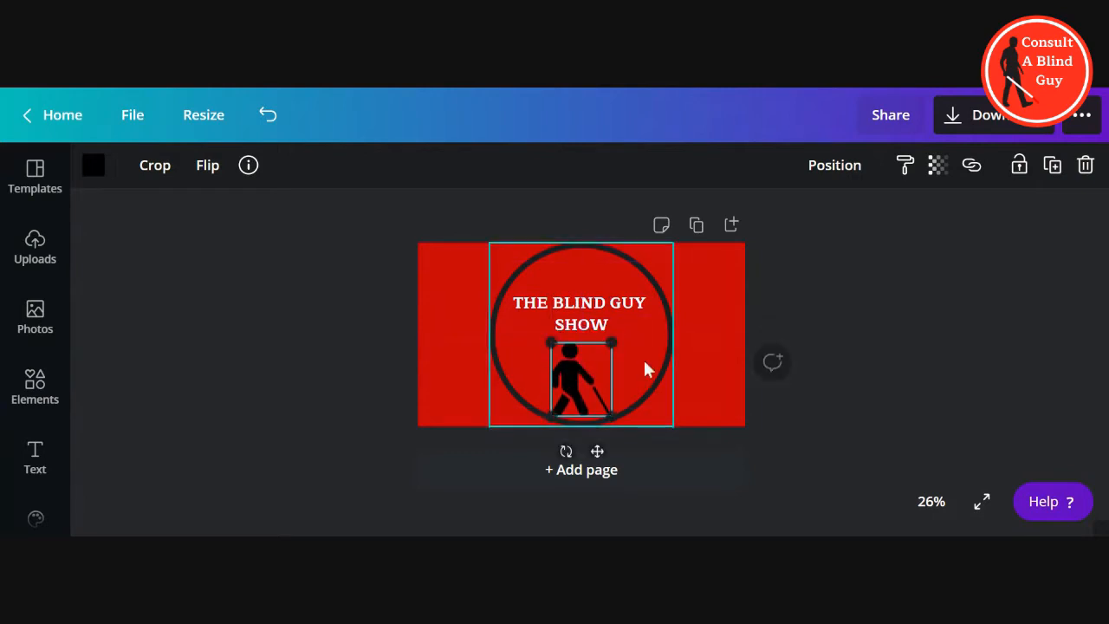
pyautogui.moveTo(549, 343); pyautogui.dragTo(533, 341)
pyautogui.moveTo(586, 317); pyautogui.dragTo(586, 302)
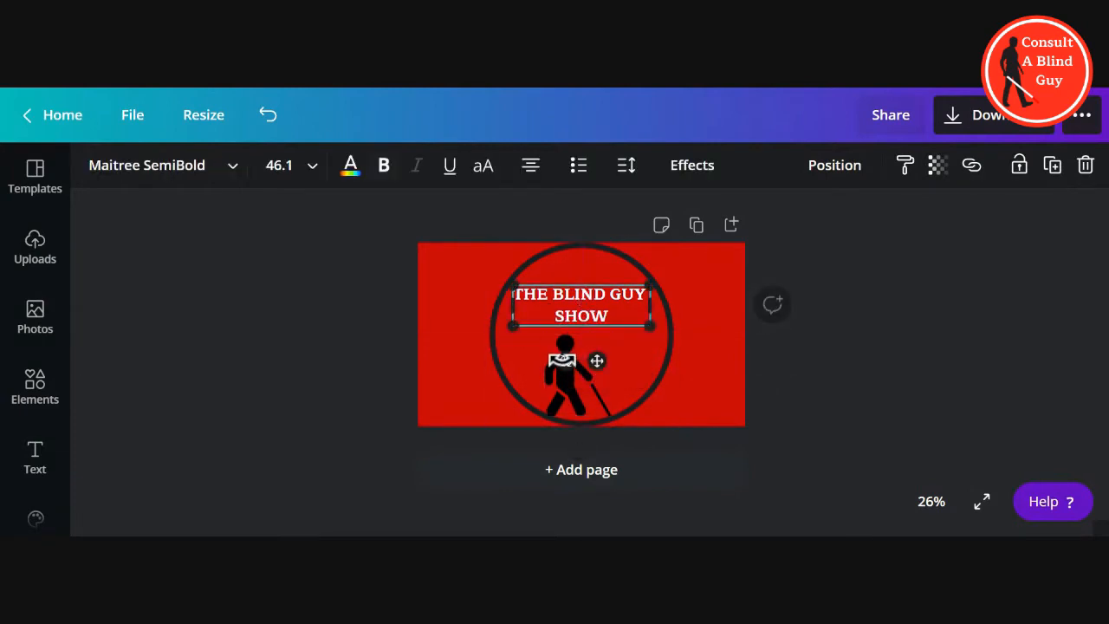
# - Move the walking figure toward the circle's left side and wrap the heading onto three lines to its right
pyautogui.click(573, 399)
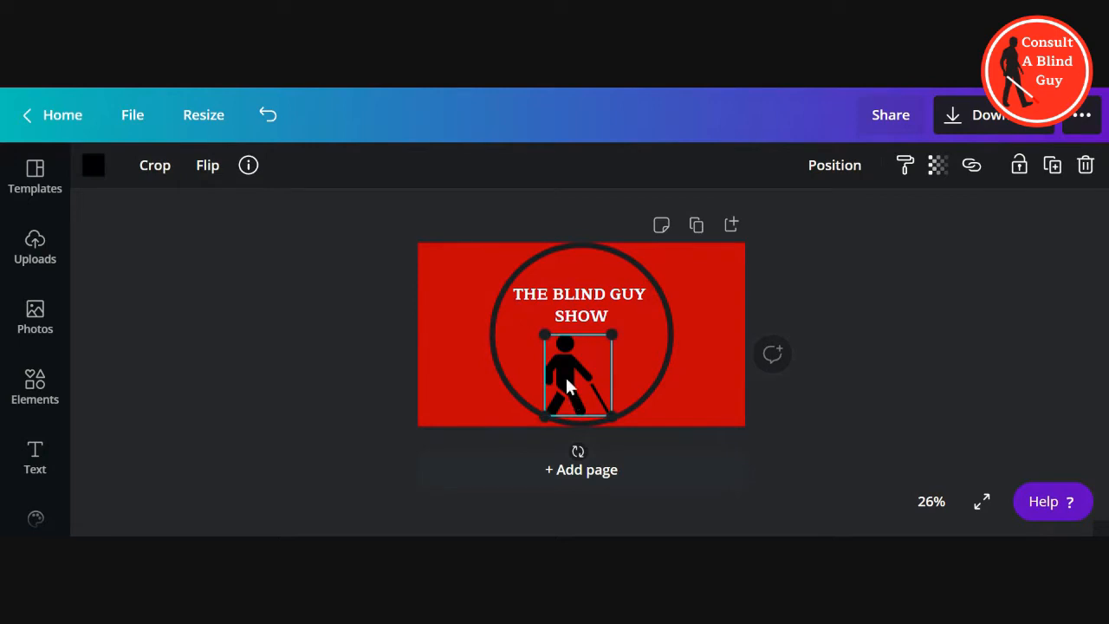
pyautogui.moveTo(570, 385); pyautogui.dragTo(545, 356)
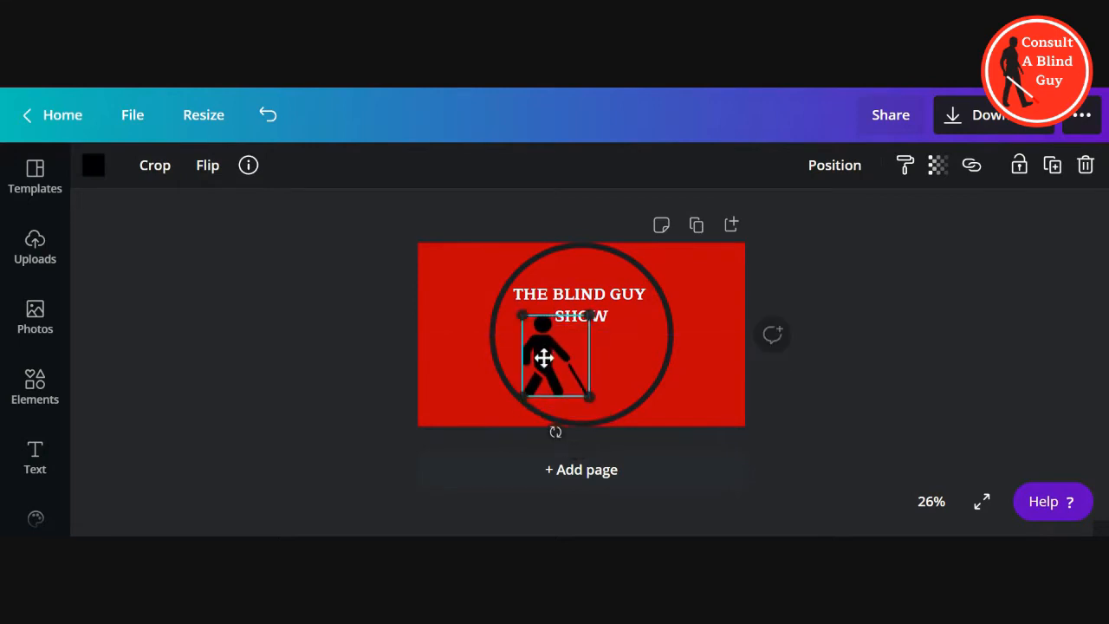
pyautogui.click(630, 373)
pyautogui.click(622, 312)
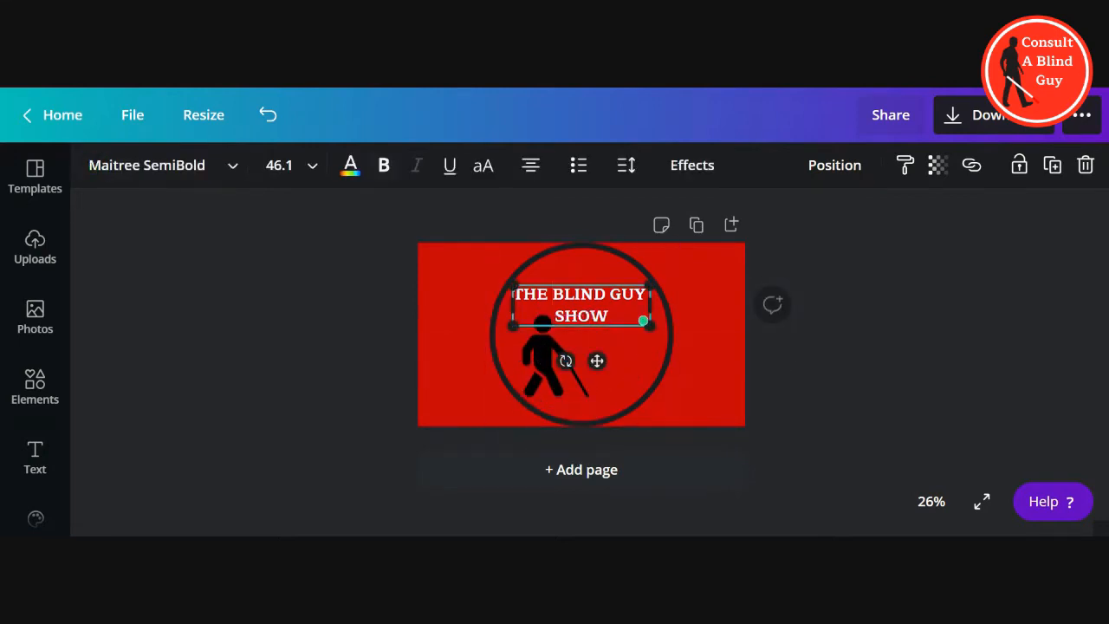
pyautogui.moveTo(644, 320); pyautogui.dragTo(623, 342)
pyautogui.moveTo(577, 281); pyautogui.dragTo(609, 288)
# - Enlarge the walking figure slightly beside the heading, and shrink the circle outline a little from its upper-left corner
pyautogui.click(545, 365)
pyautogui.moveTo(520, 314); pyautogui.dragTo(513, 293)
pyautogui.click(708, 383)
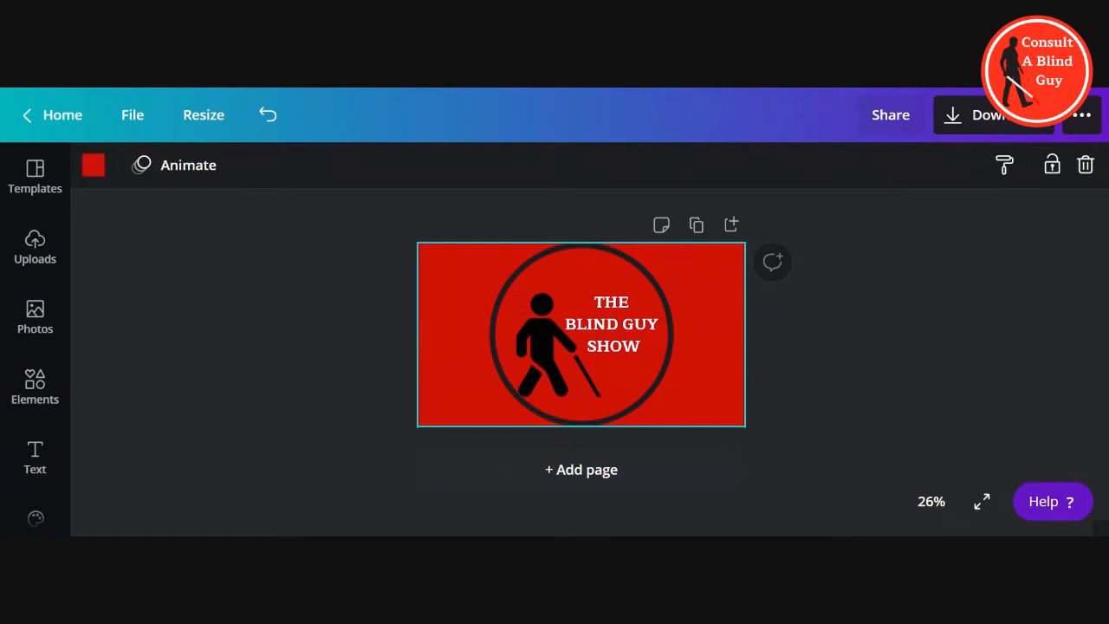
pyautogui.click(532, 265)
pyautogui.moveTo(488, 240); pyautogui.dragTo(496, 247)
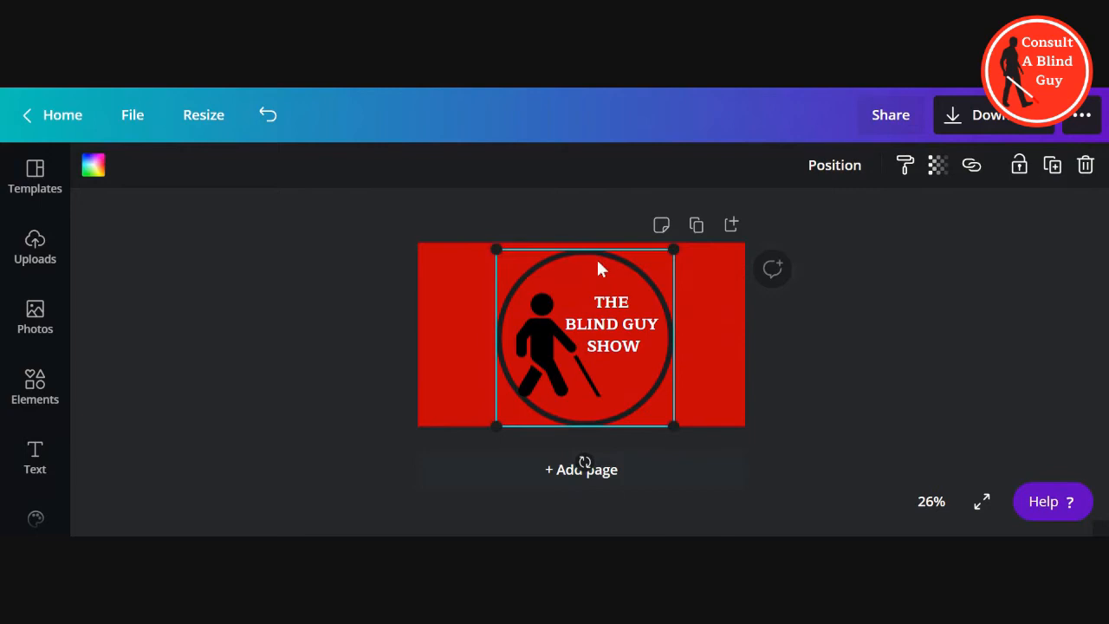
pyautogui.click(716, 320)
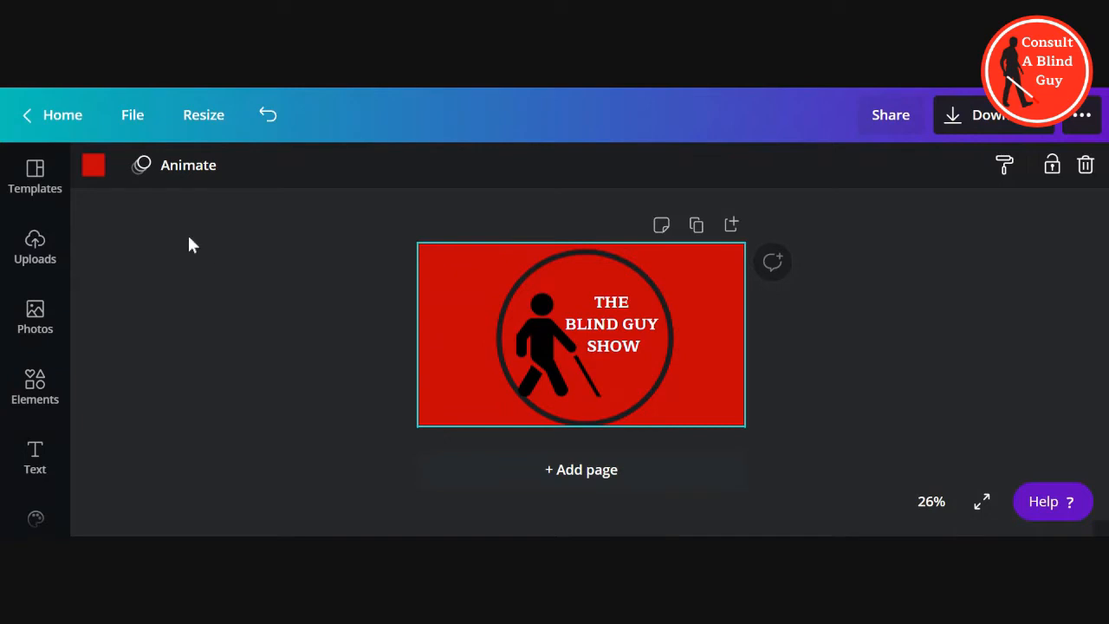
# - Find the Logo preset among the resize formats and resize the design itself to 500 × 500 px
pyautogui.click(196, 127)
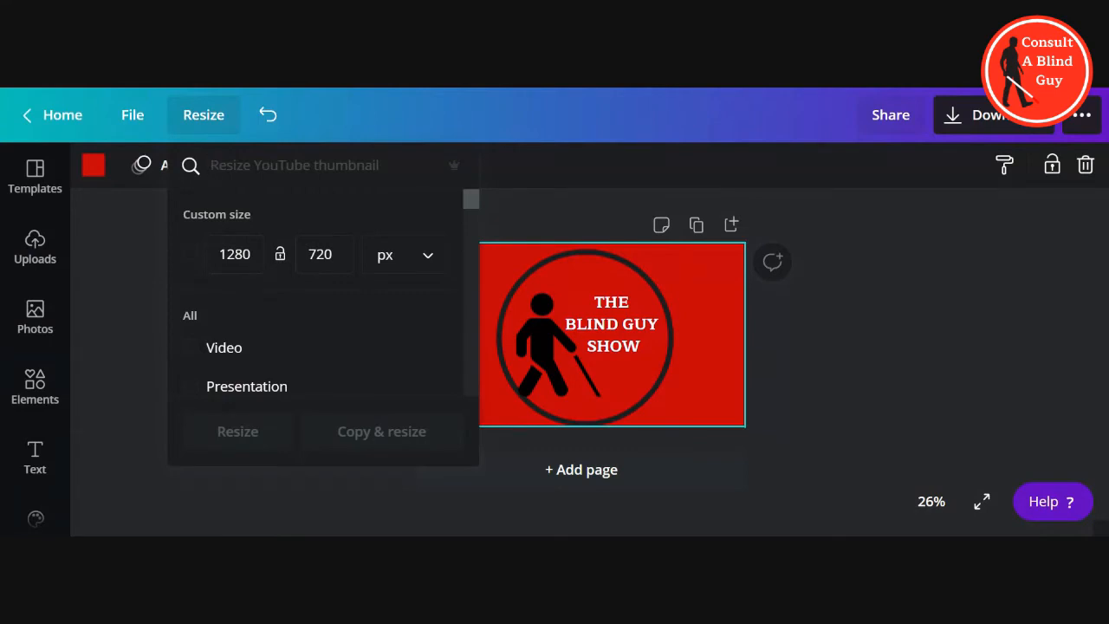
pyautogui.write('L')
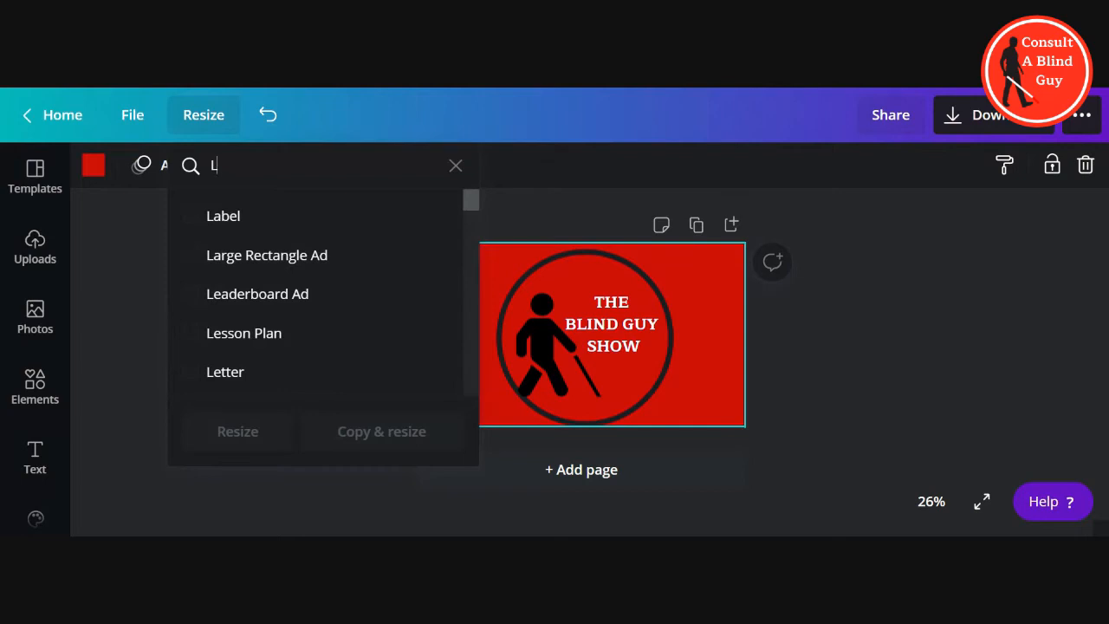
pyautogui.write('O')
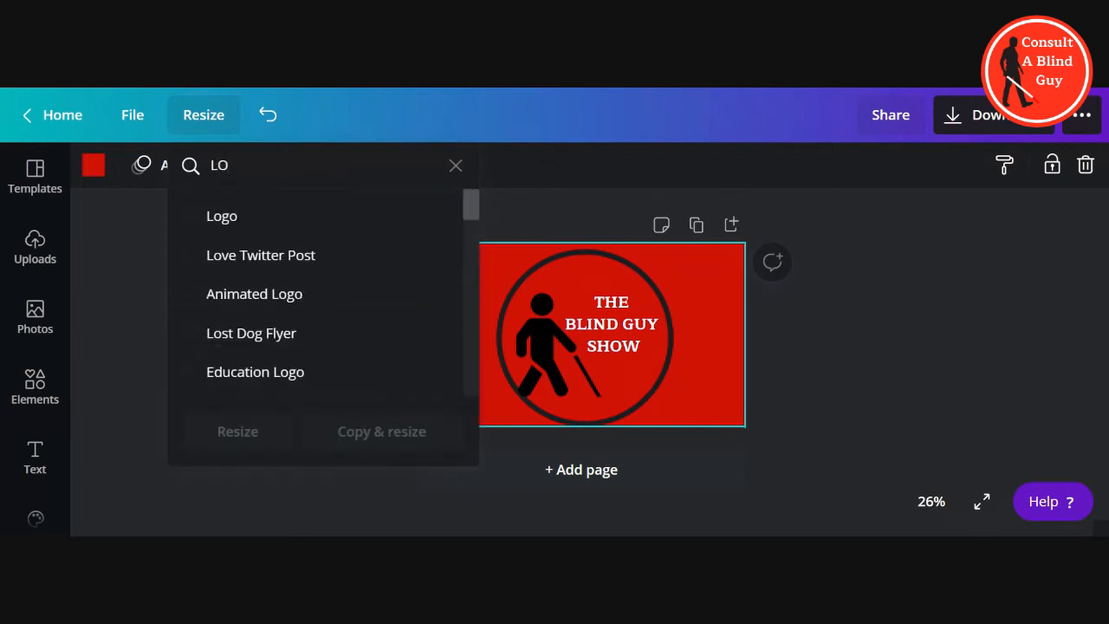
pyautogui.click(242, 224)
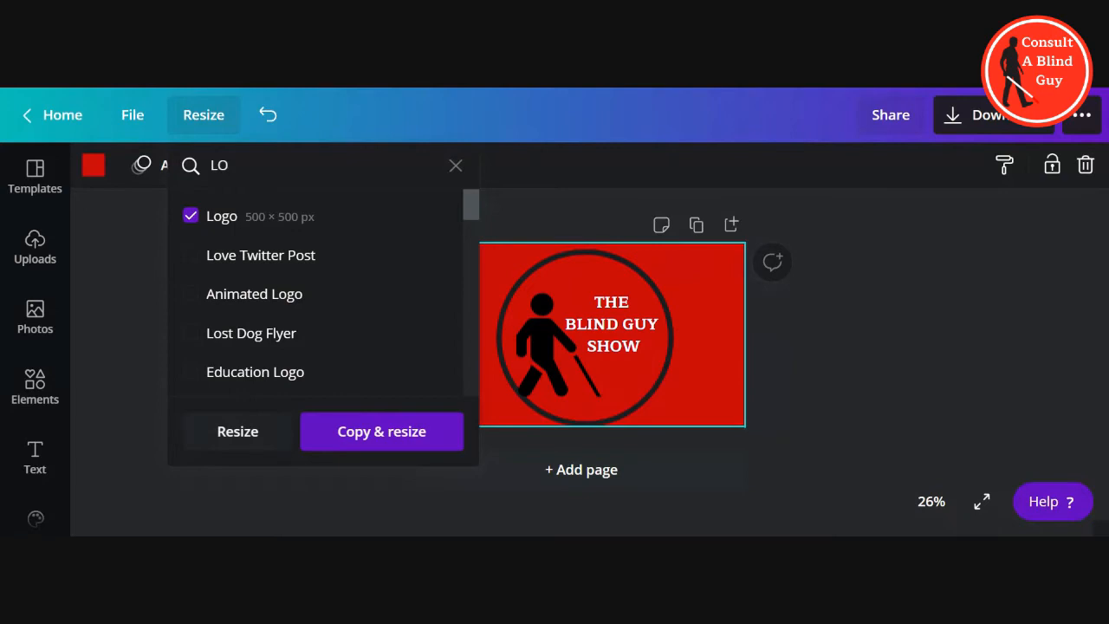
pyautogui.click(240, 433)
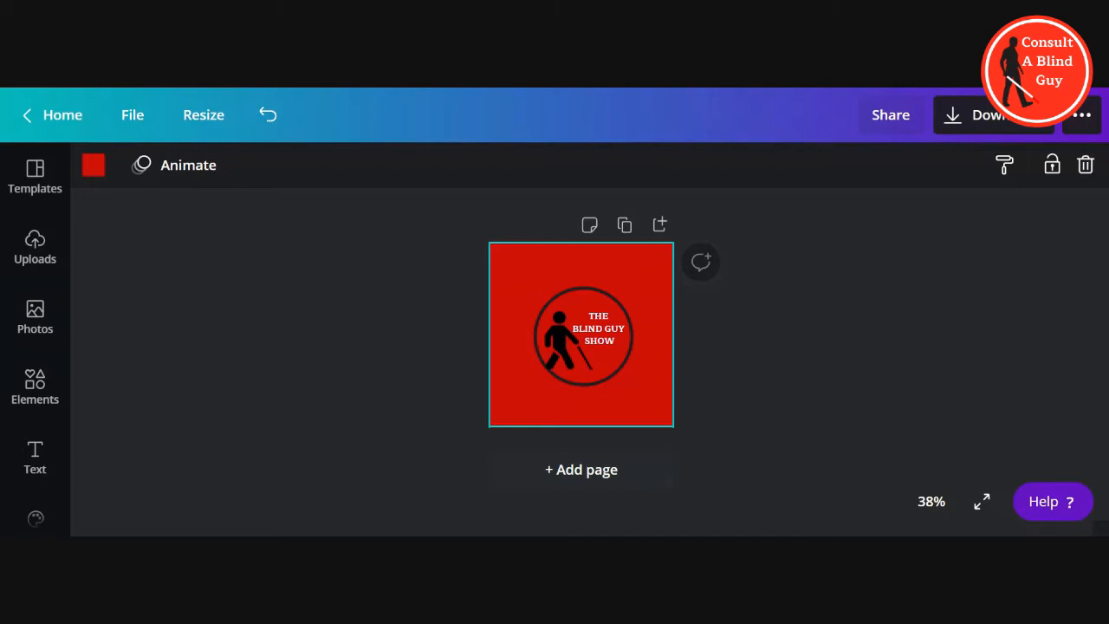
# - Group the heading, the walking figure and the circle outline into one object
pyautogui.click(607, 340)
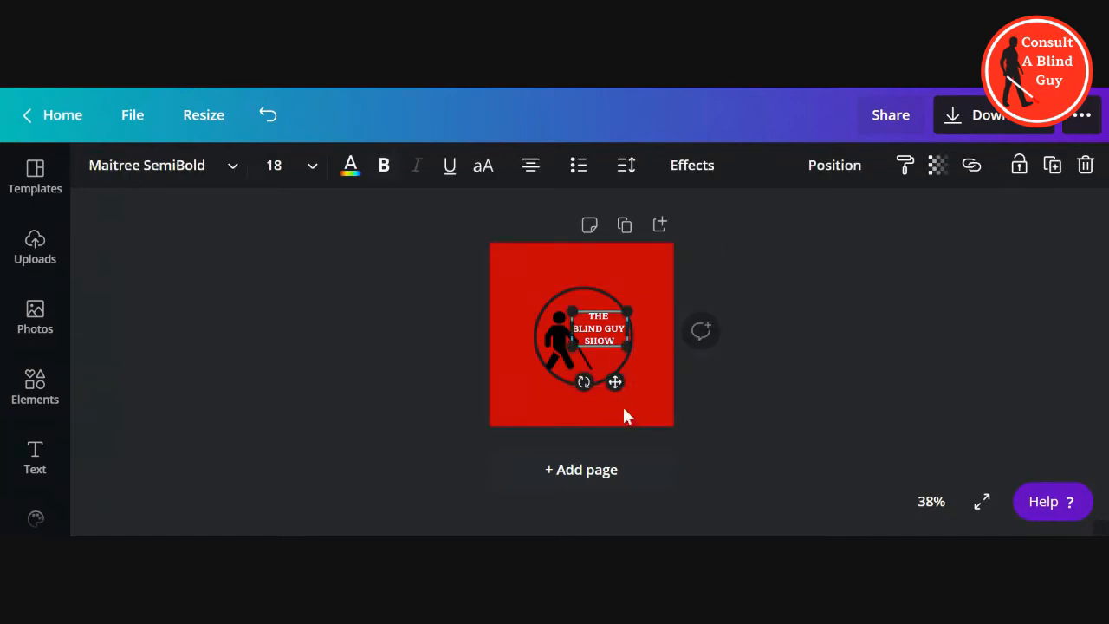
pyautogui.keyDown('shift'); pyautogui.click(539, 376); pyautogui.keyUp('shift')
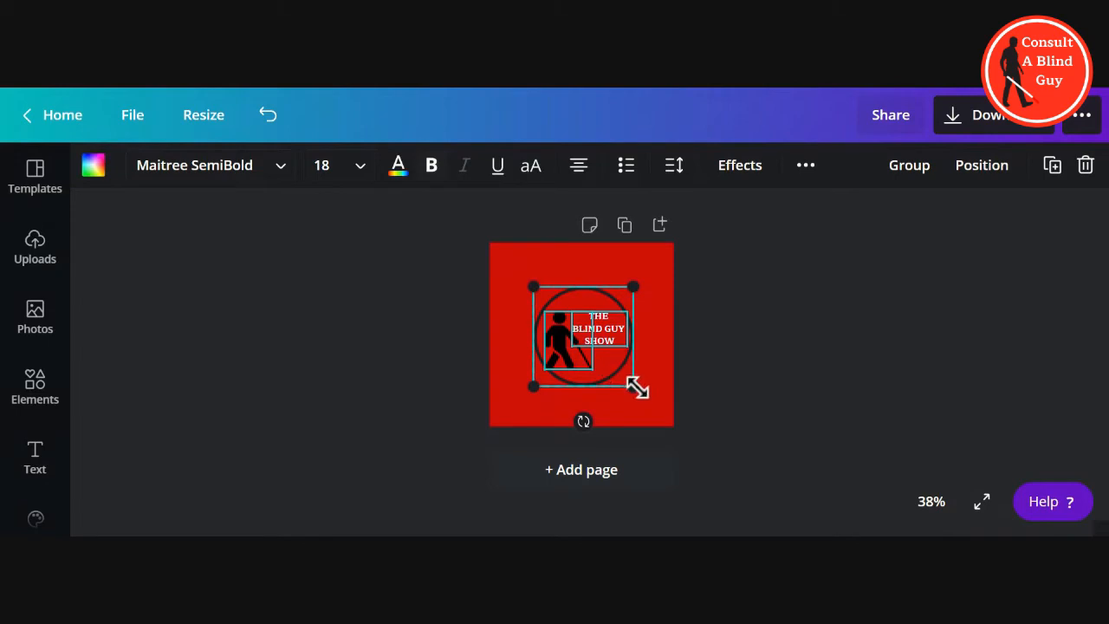
pyautogui.rightClick(589, 345)
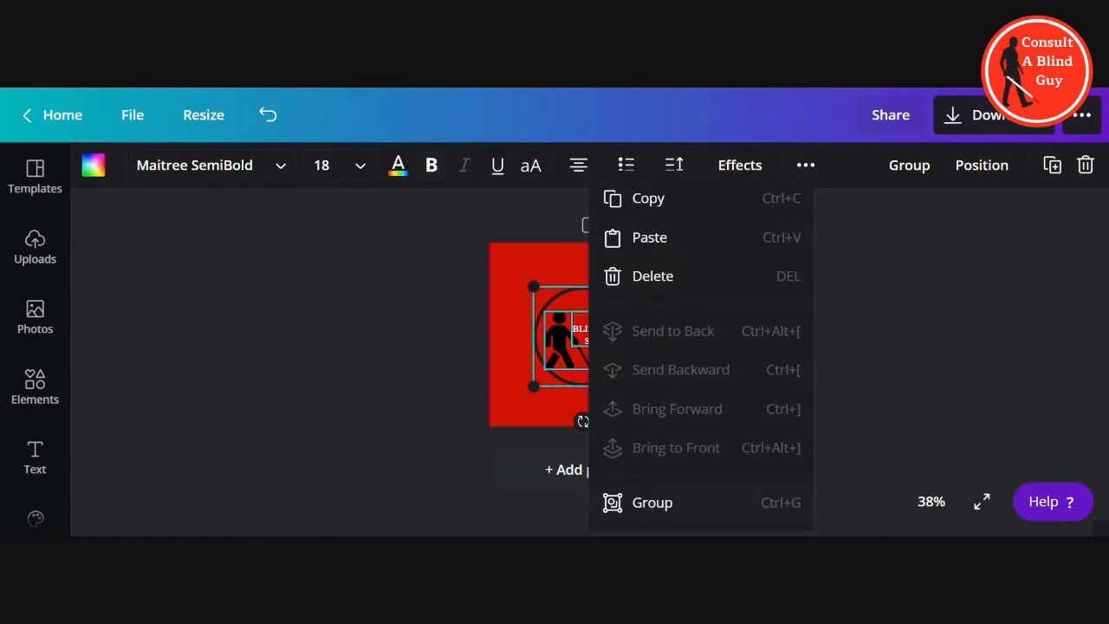
pyautogui.click(641, 500)
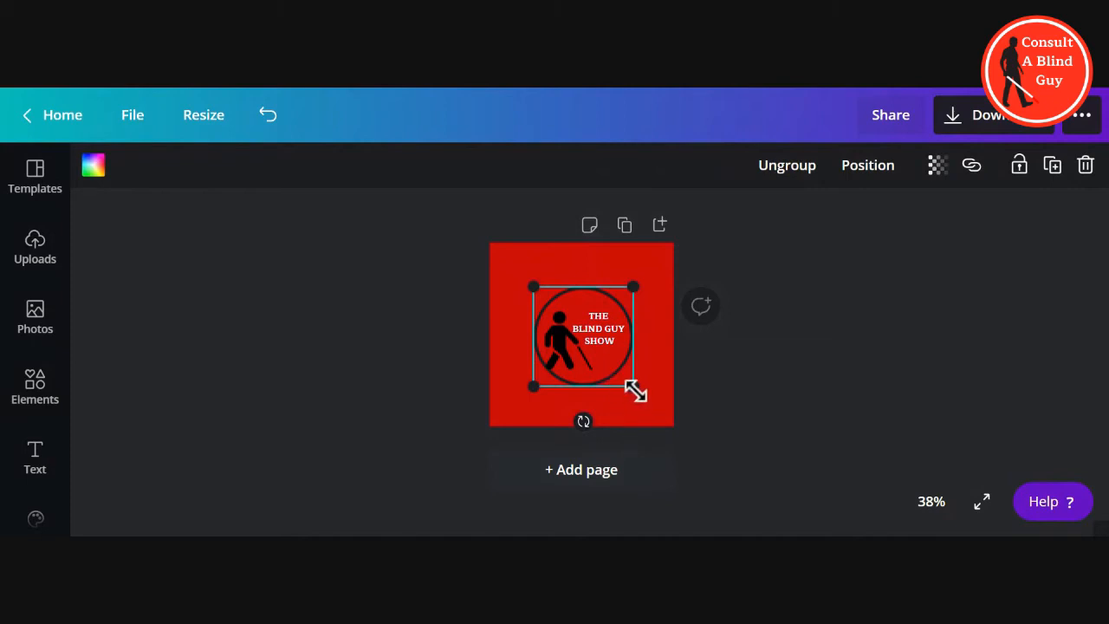
# - Enlarge the grouped logo until the circle fills the whole square page
pyautogui.moveTo(636, 390); pyautogui.dragTo(669, 411)
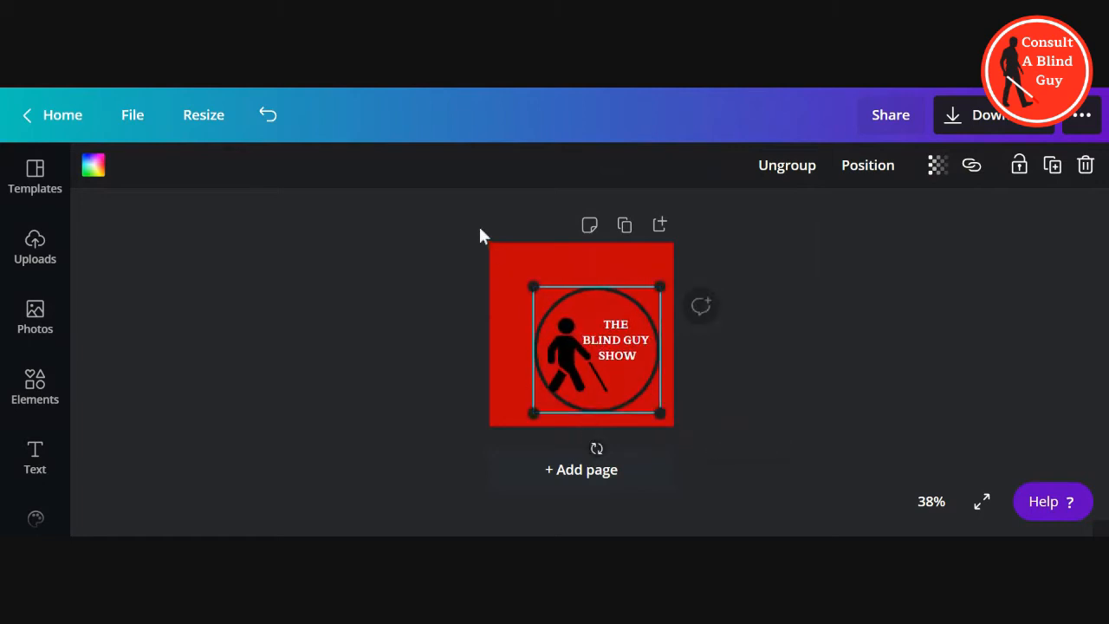
pyautogui.moveTo(529, 275); pyautogui.dragTo(486, 248)
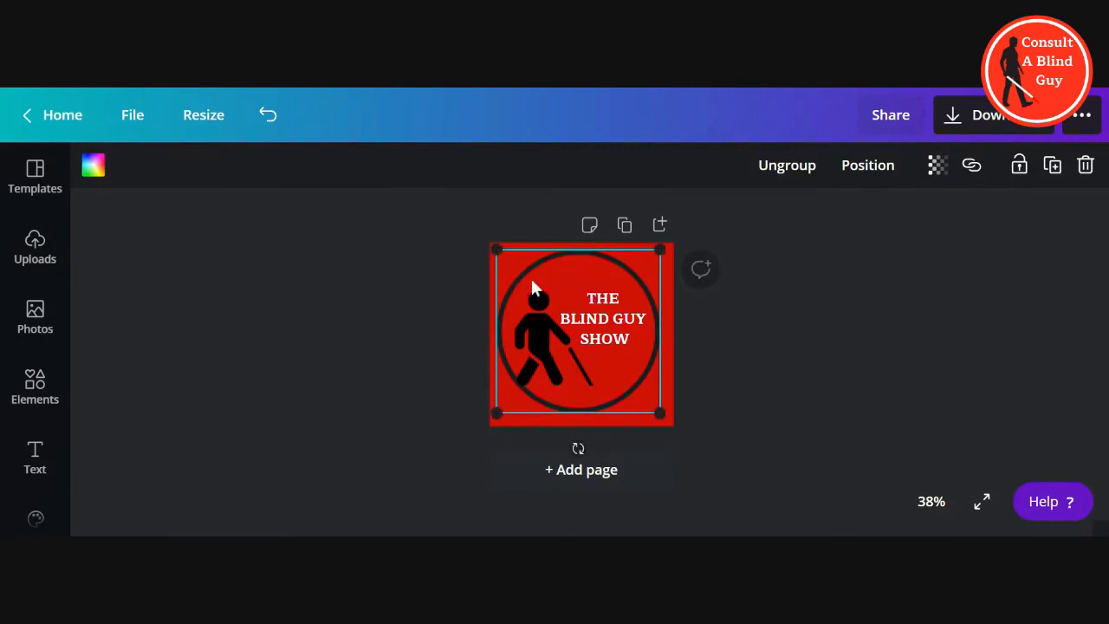
pyautogui.click(565, 296)
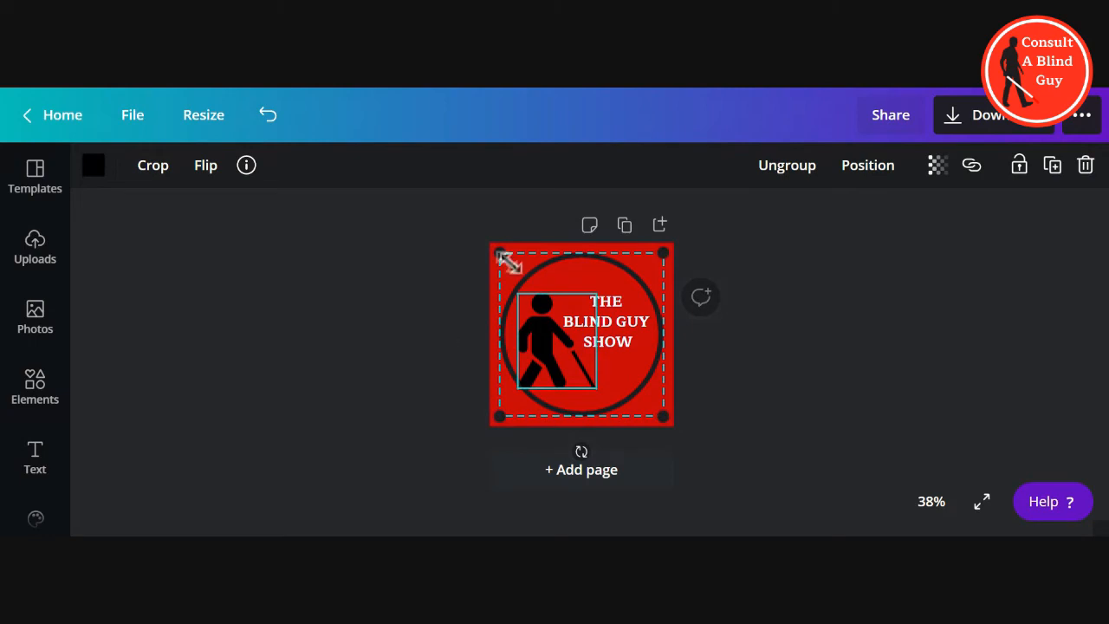
pyautogui.moveTo(498, 252); pyautogui.dragTo(490, 245)
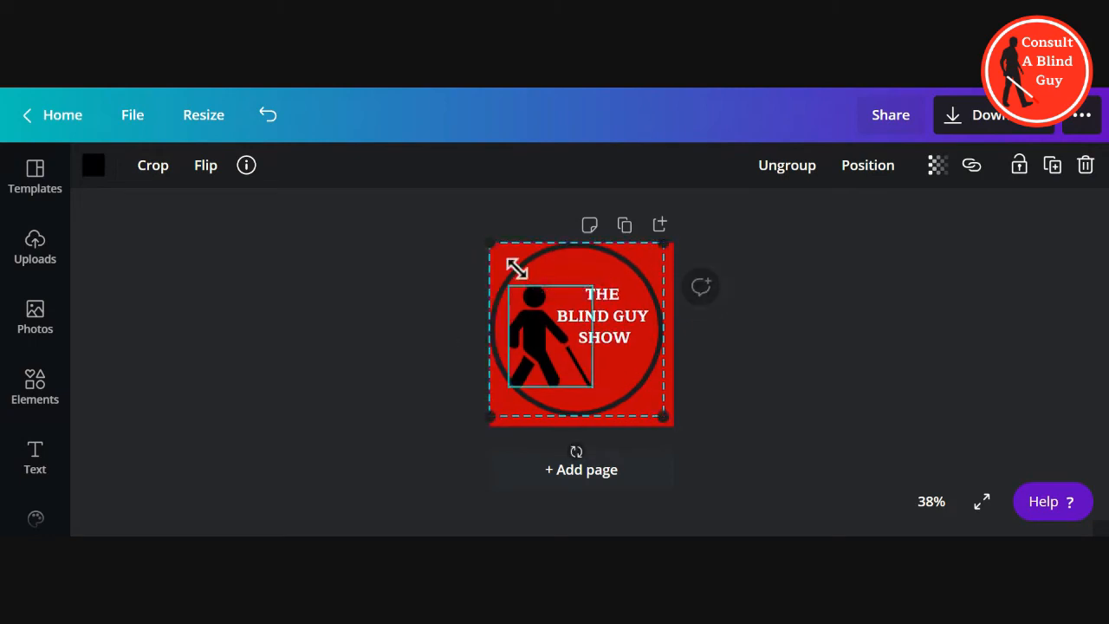
pyautogui.moveTo(664, 412); pyautogui.dragTo(675, 419)
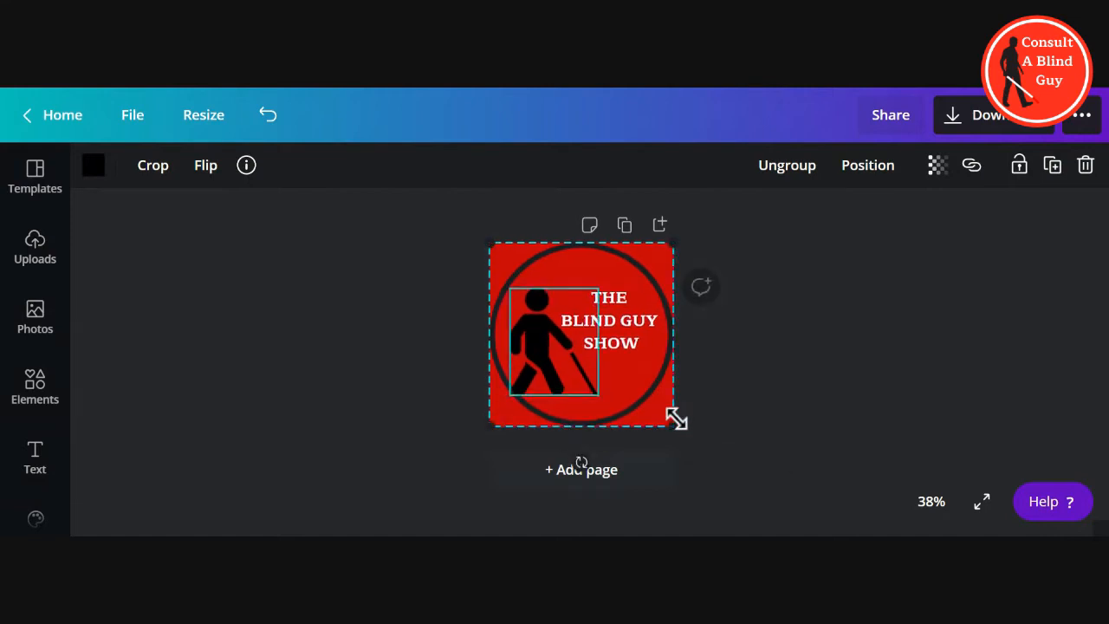
pyautogui.click(451, 410)
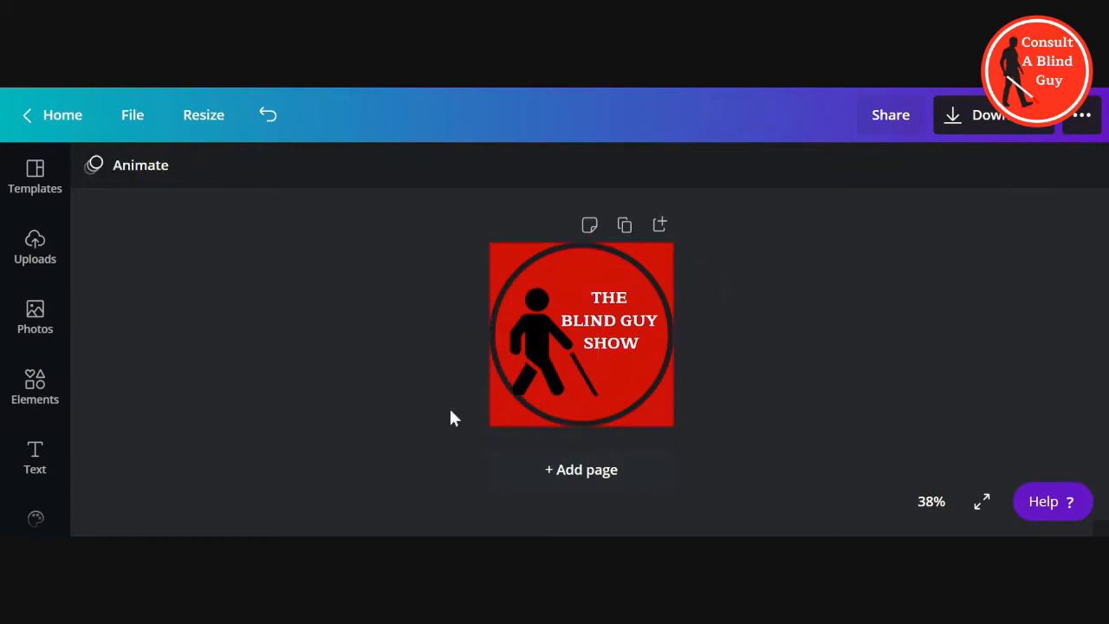
# - Apply the white CABG brand color, the second swatch in that palette, to all of the heading text
pyautogui.click(627, 345)
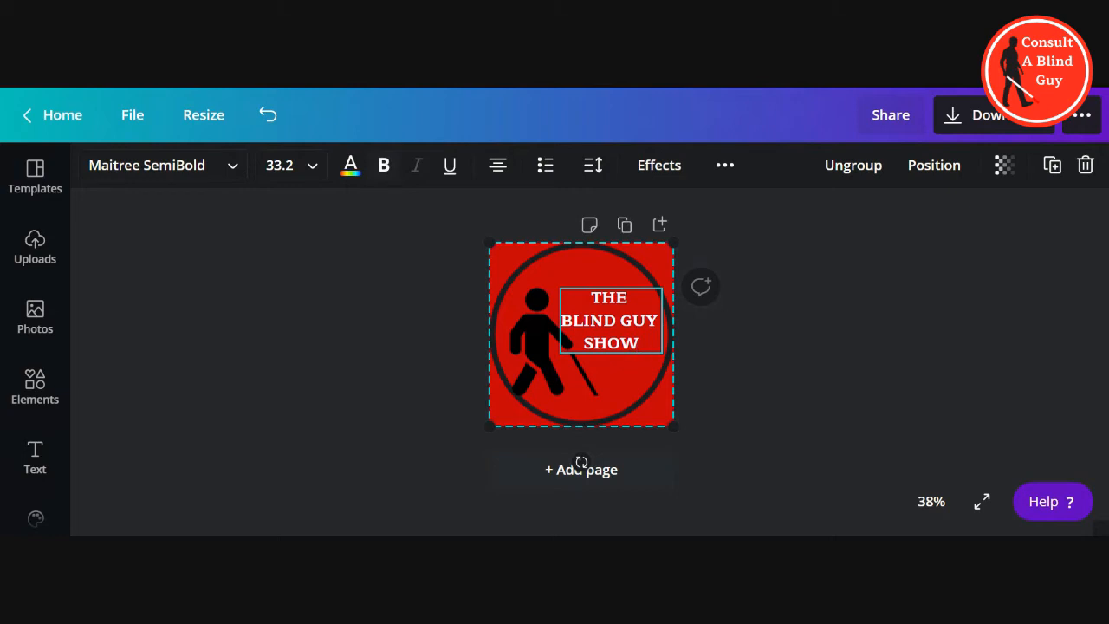
pyautogui.moveTo(645, 339)
pyautogui.hotkey('ctrl', 'a')
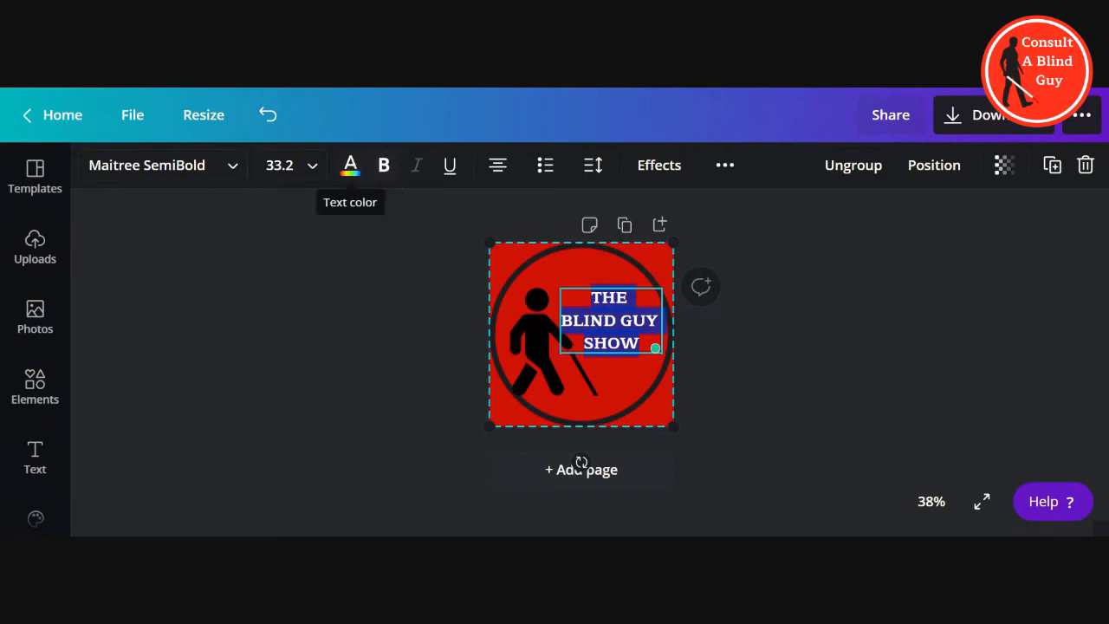
pyautogui.click(351, 168)
pyautogui.click(172, 464)
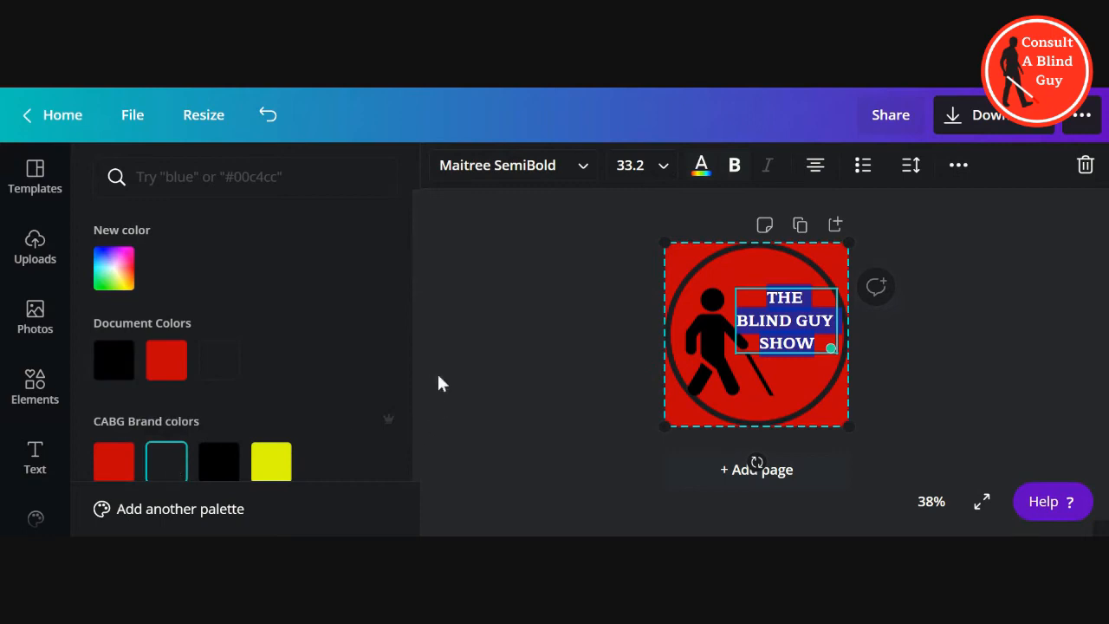
pyautogui.click(491, 376)
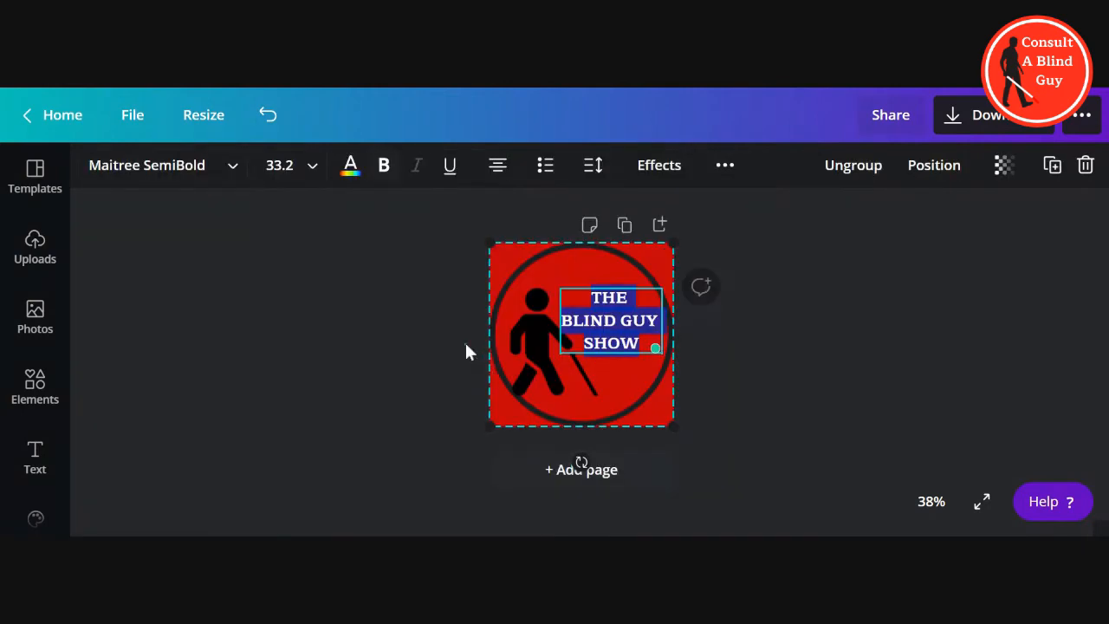
pyautogui.click(466, 344)
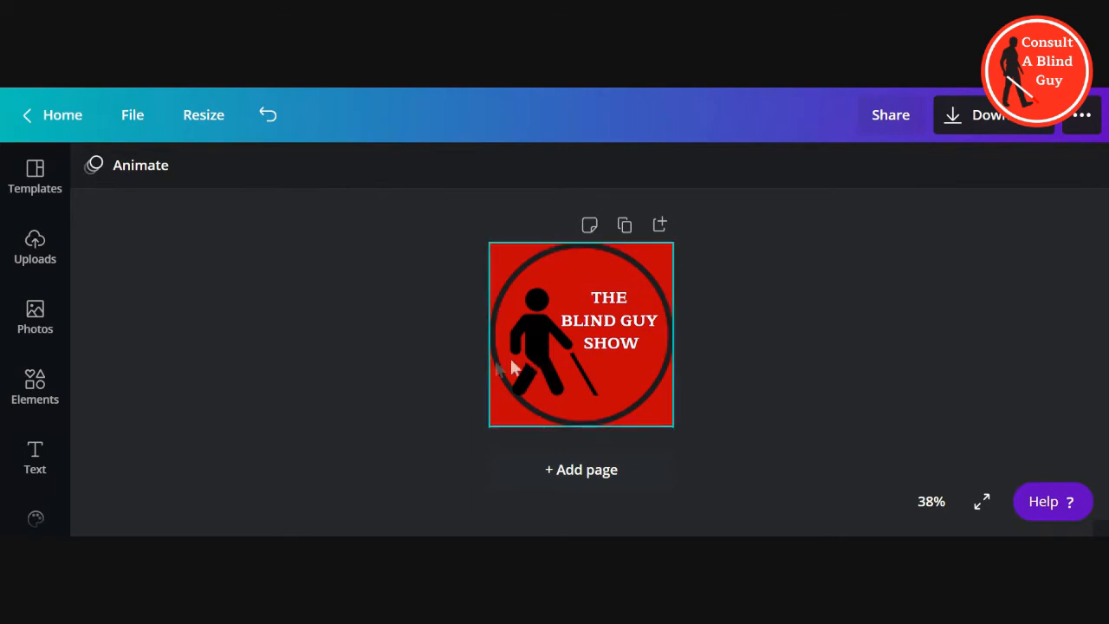
# - Apply the black CABG brand color to the walking figure
pyautogui.click(541, 362)
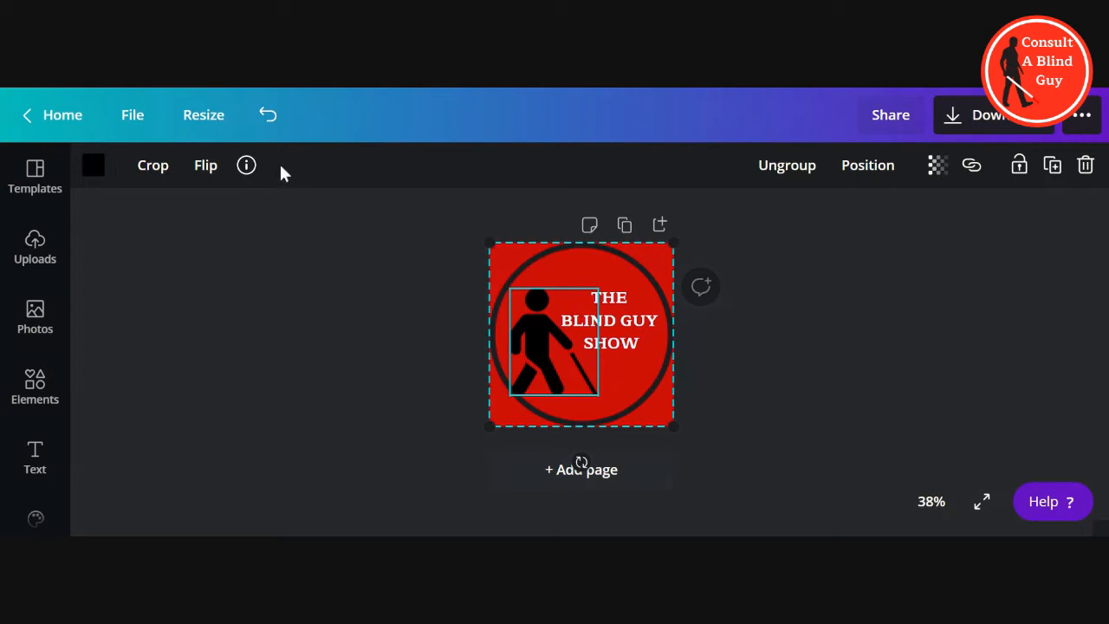
pyautogui.click(102, 169)
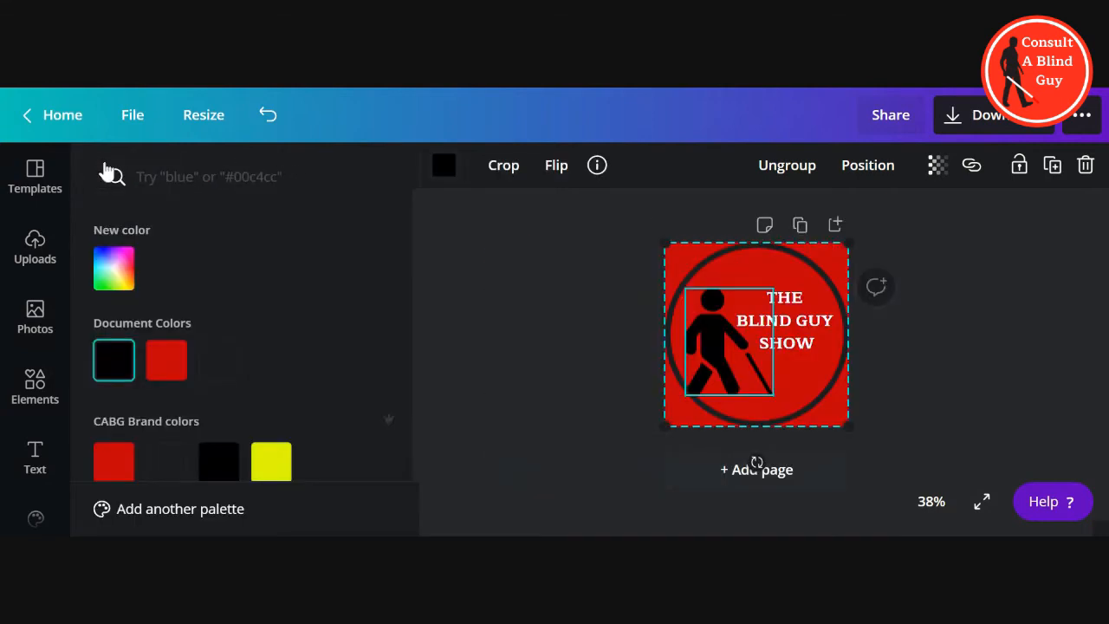
pyautogui.click(223, 461)
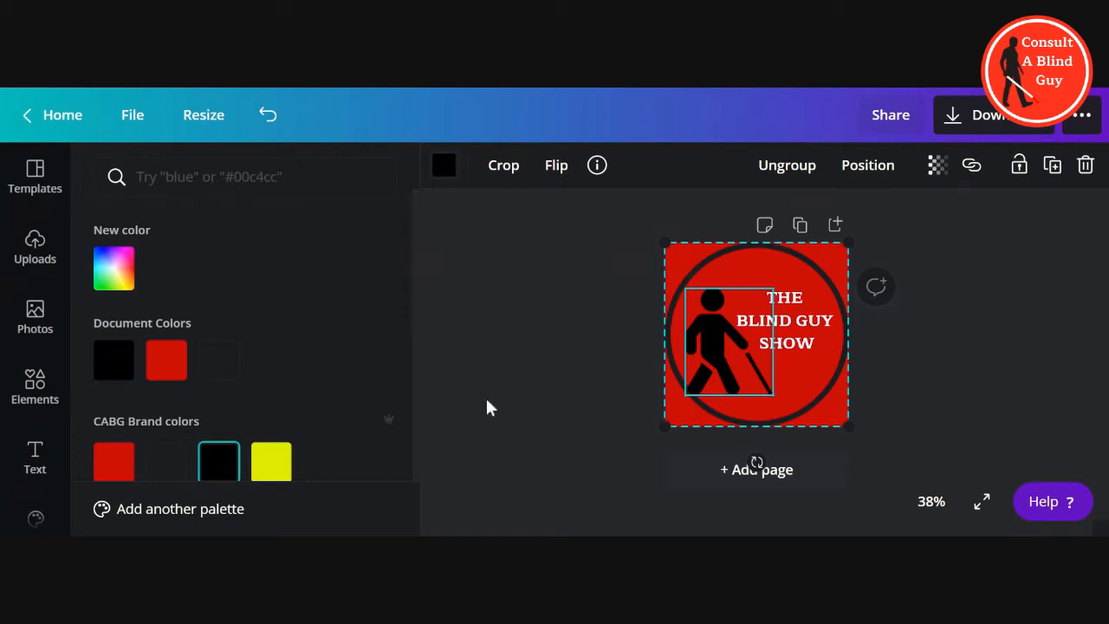
pyautogui.click(515, 352)
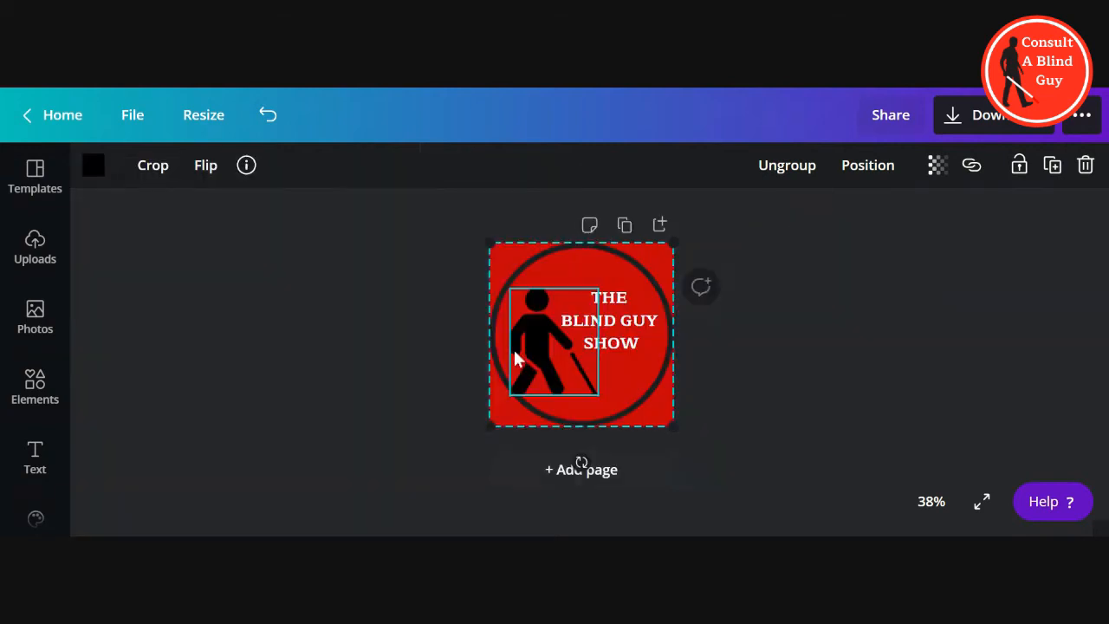
pyautogui.click(405, 330)
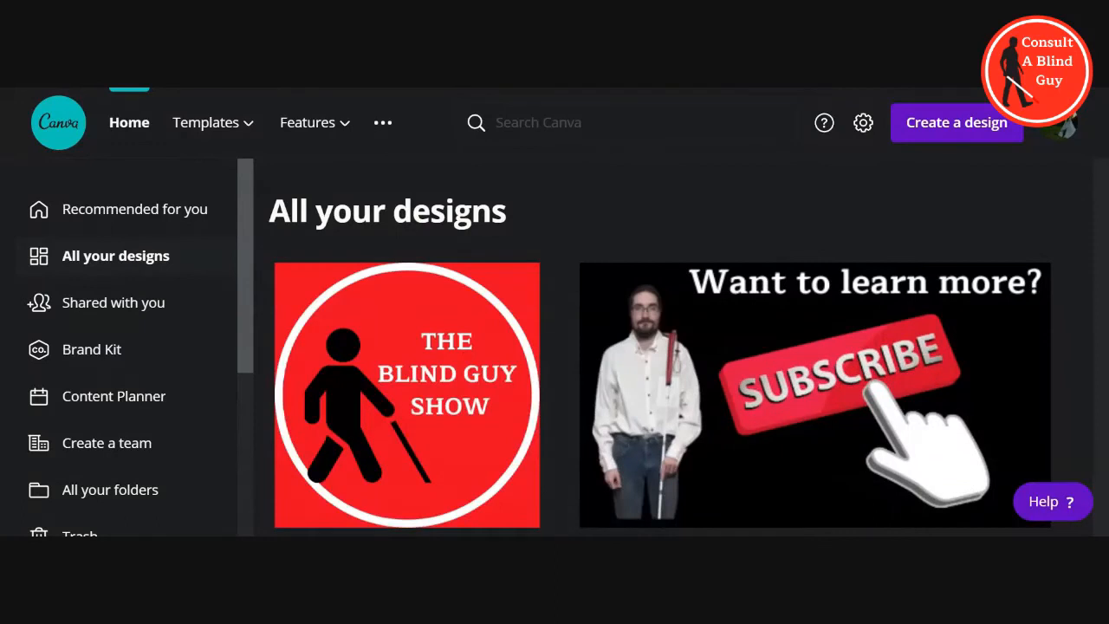
pyautogui.moveTo(213, 123)
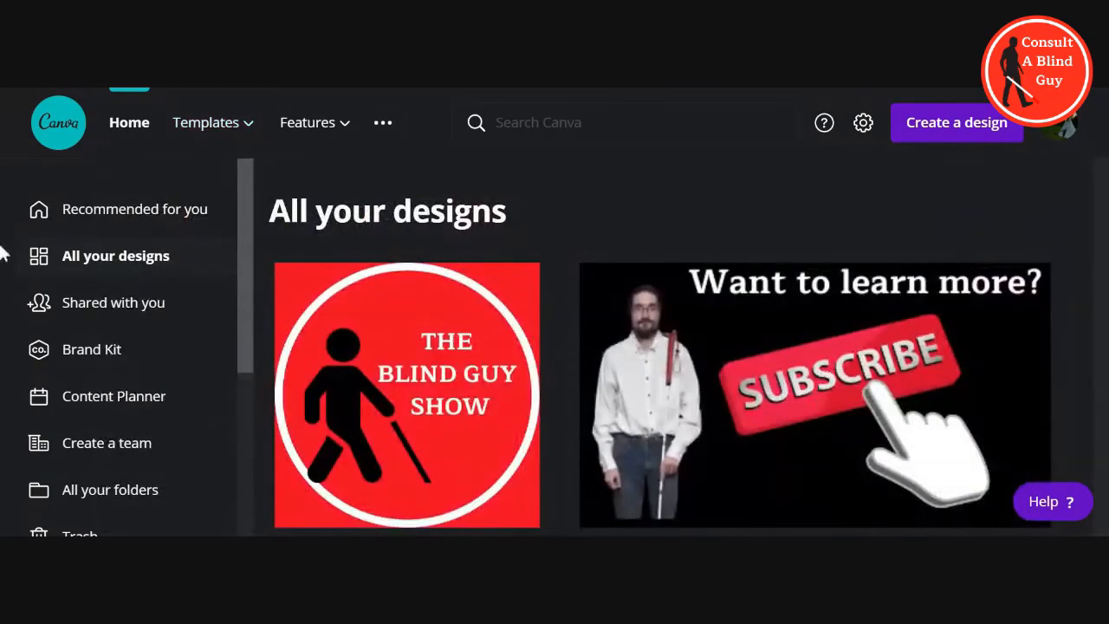